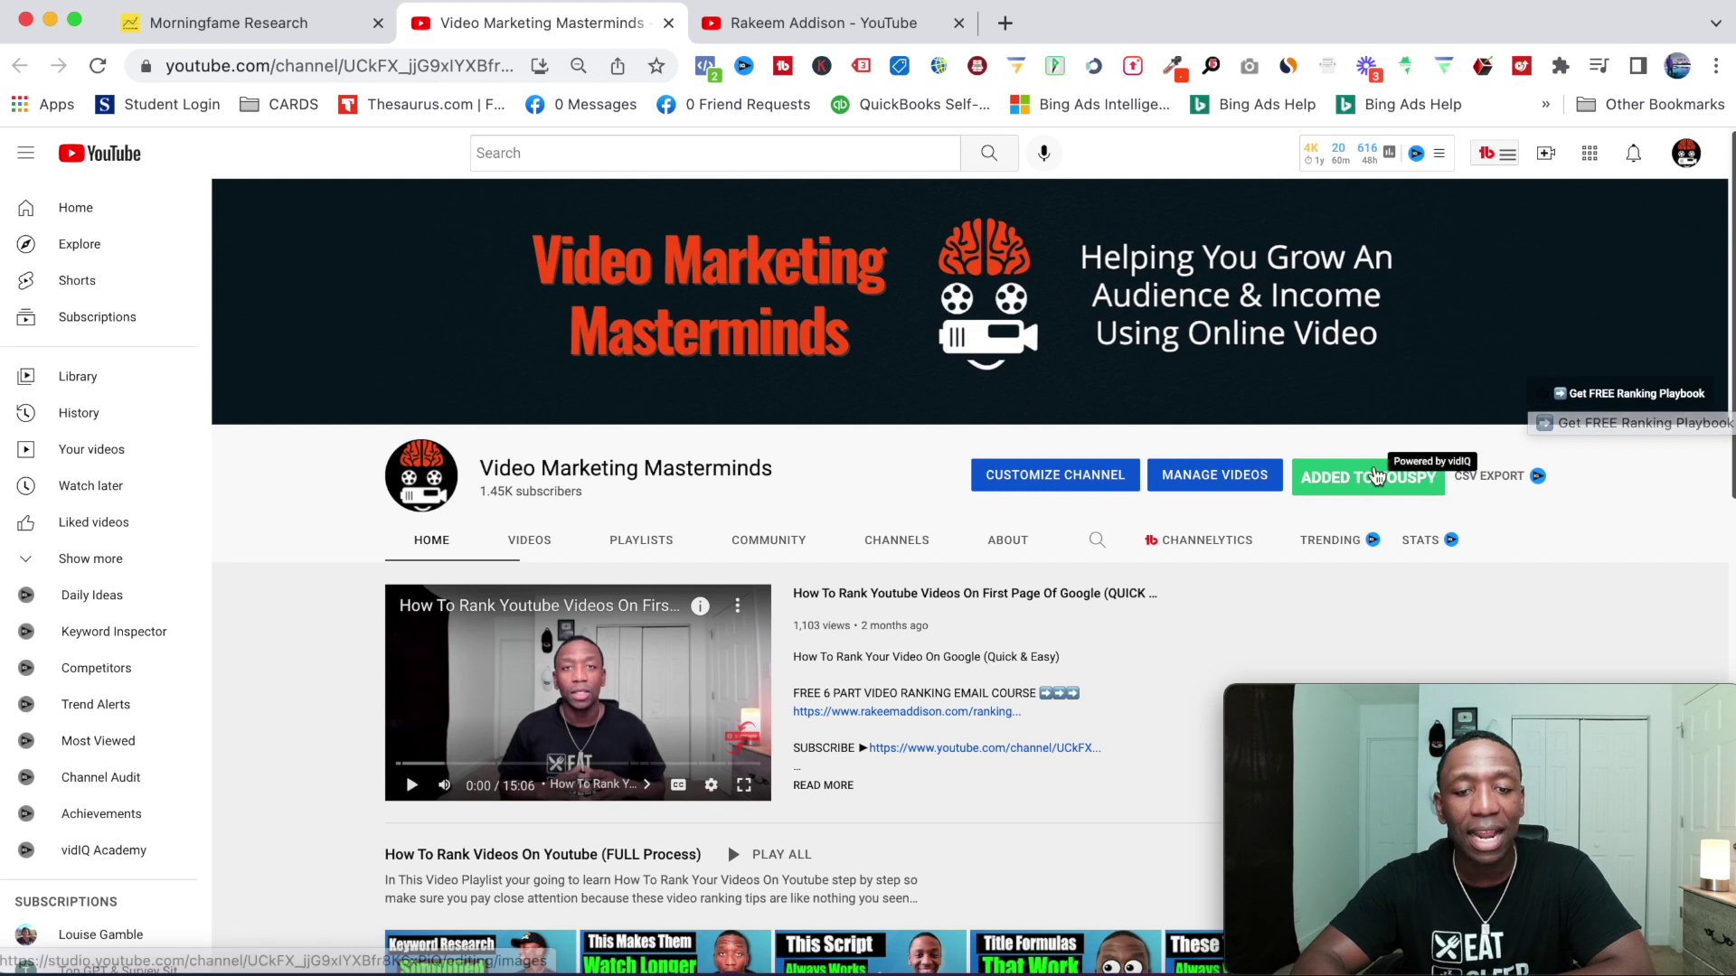
Scroll through this channel's playlist rows, then switch to the other channel's homepage.
scroll(1375, 473, down, 3)
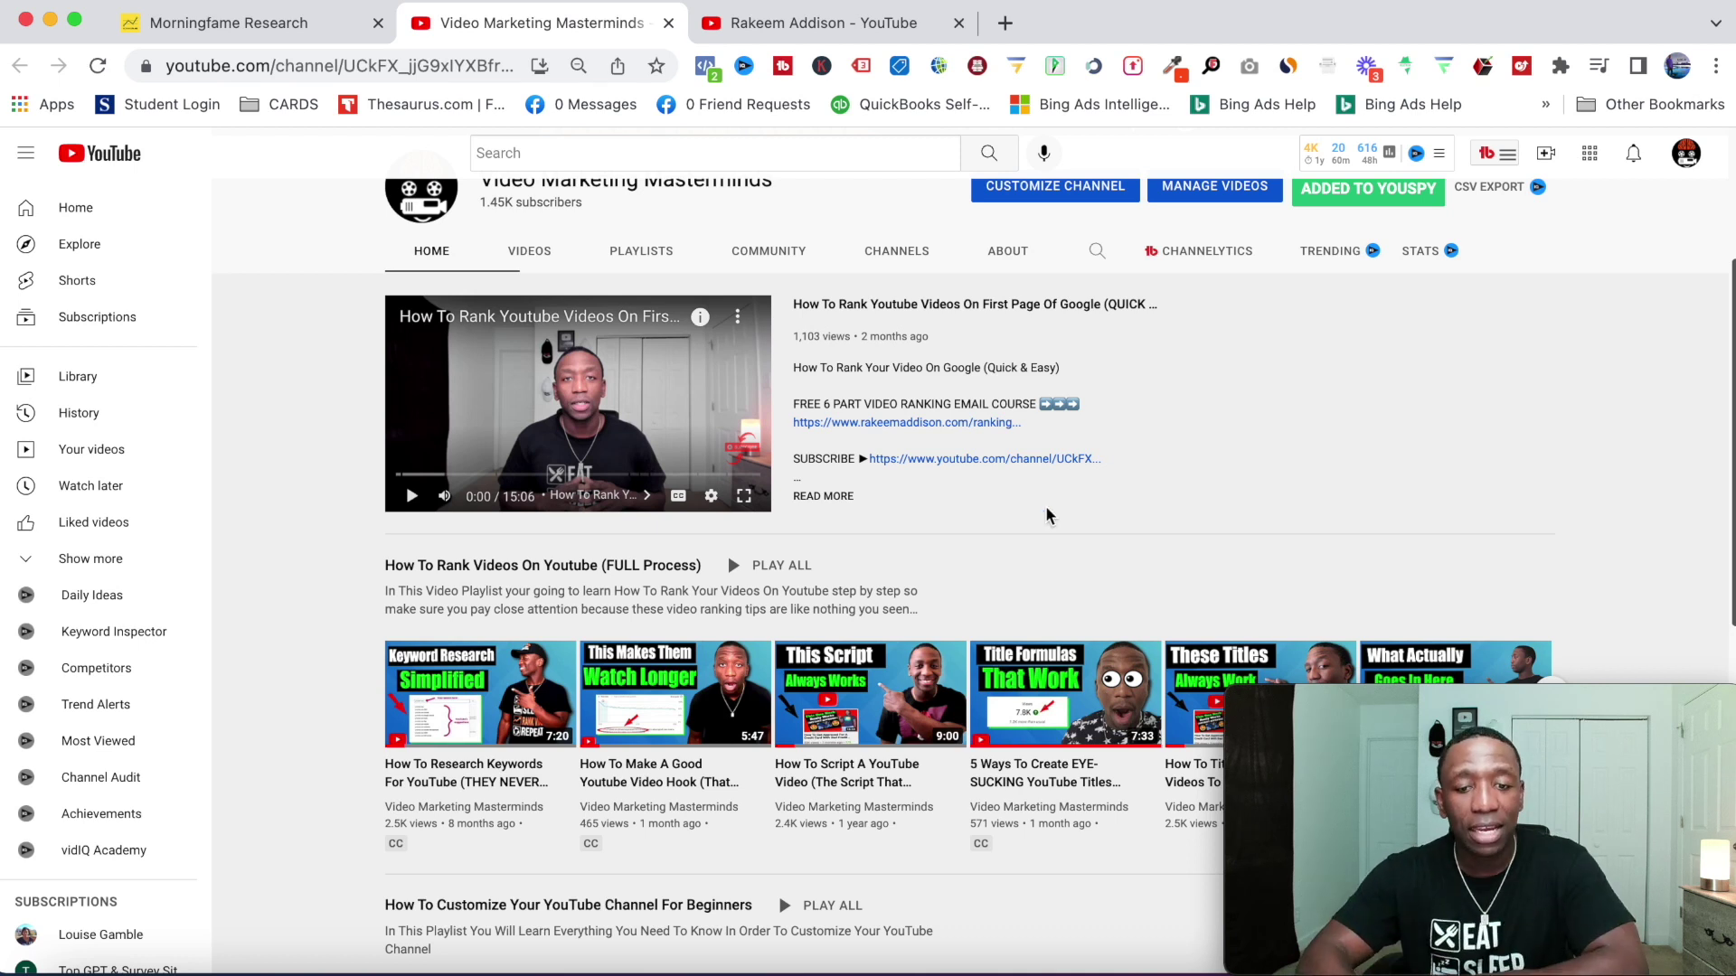
scroll(859, 516, down, 3)
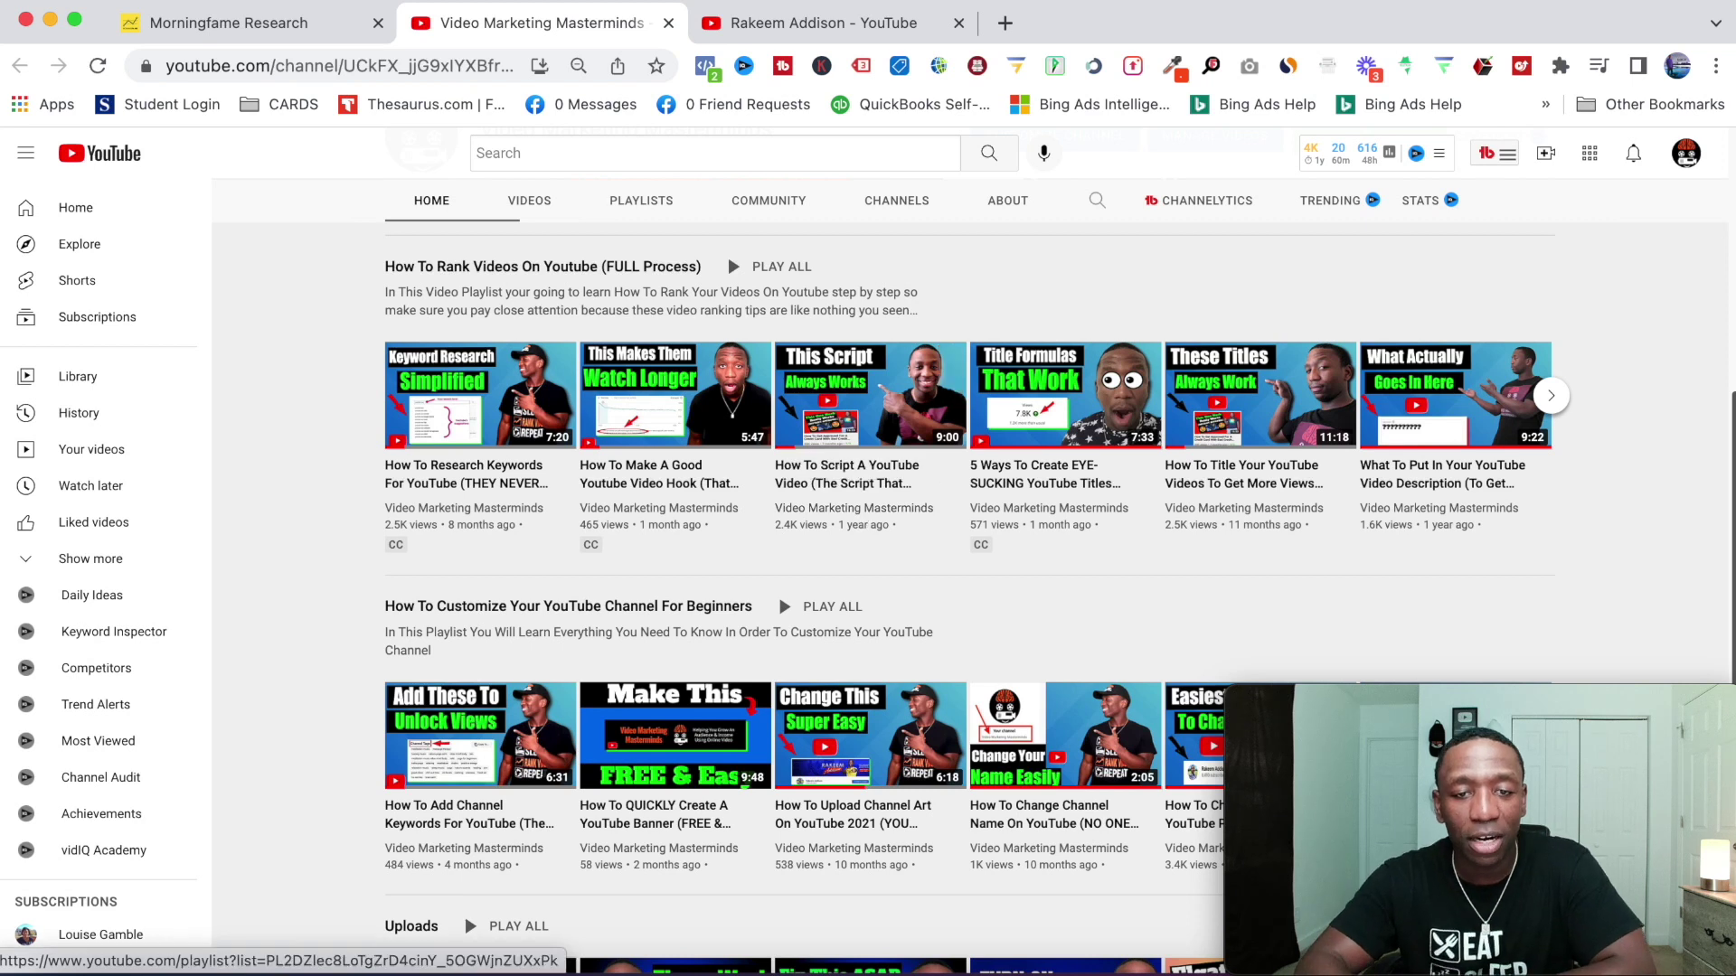
click(846, 26)
scroll(1012, 335, down, 3)
Scroll through the other channel's Popular uploads, YouTube Ads and Bing Ads playlist rows.
scroll(1012, 334, down, 4)
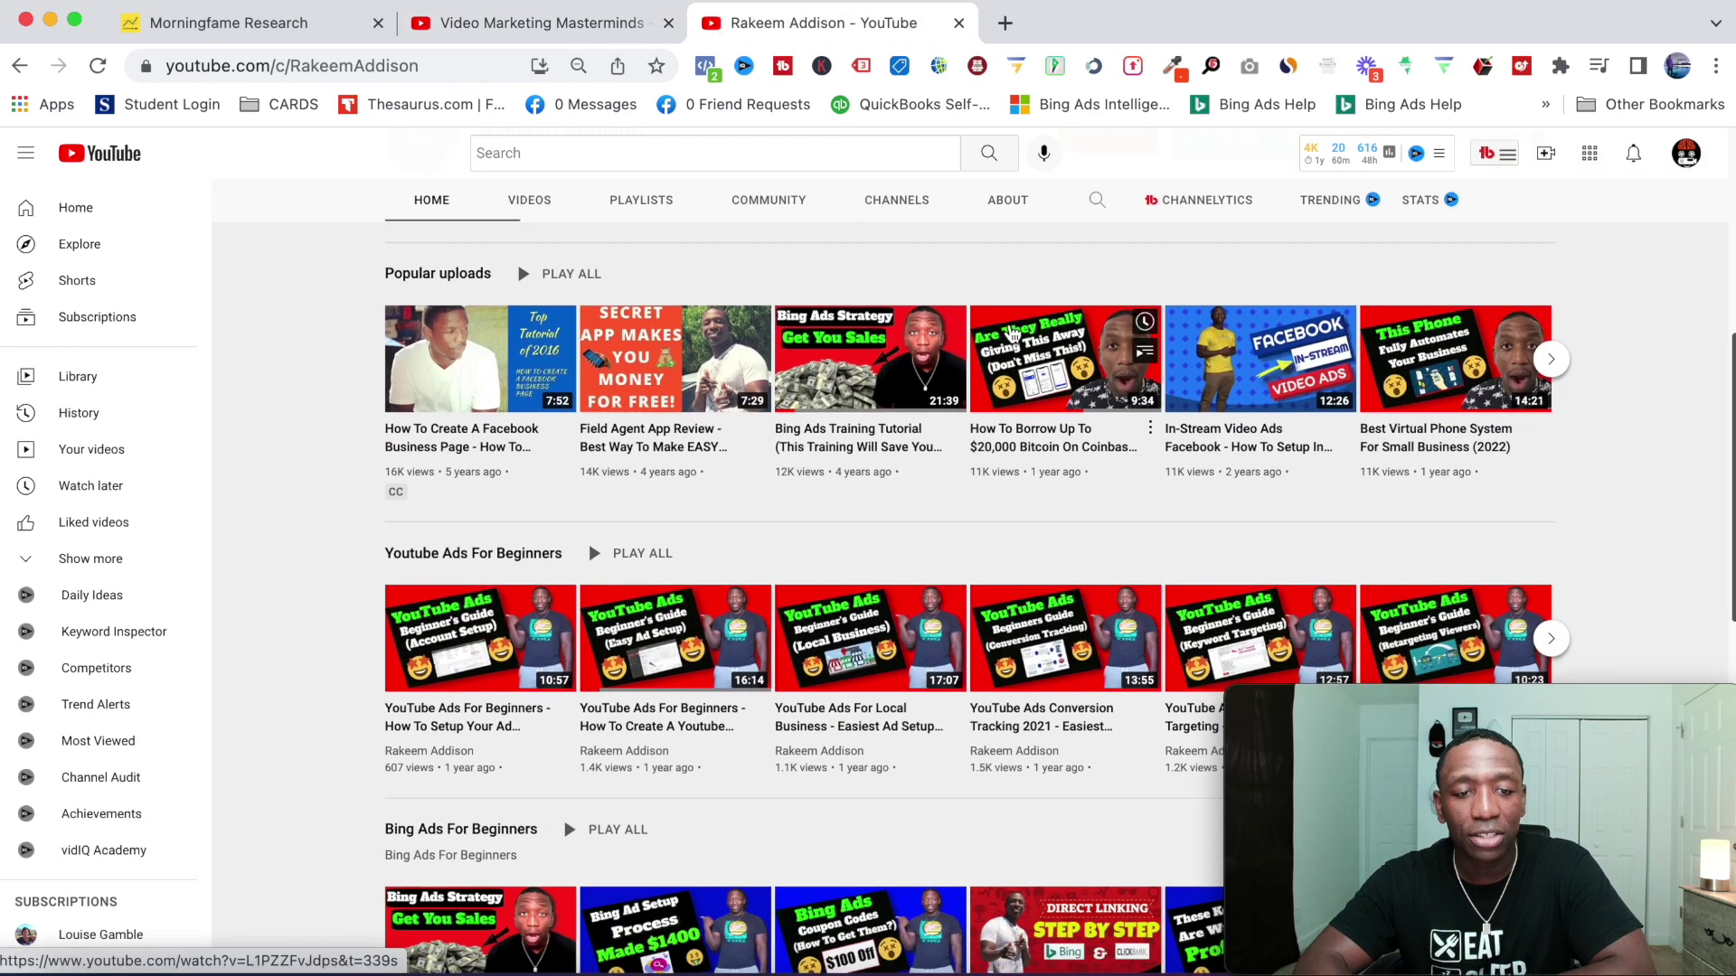
scroll(565, 334, up, 1)
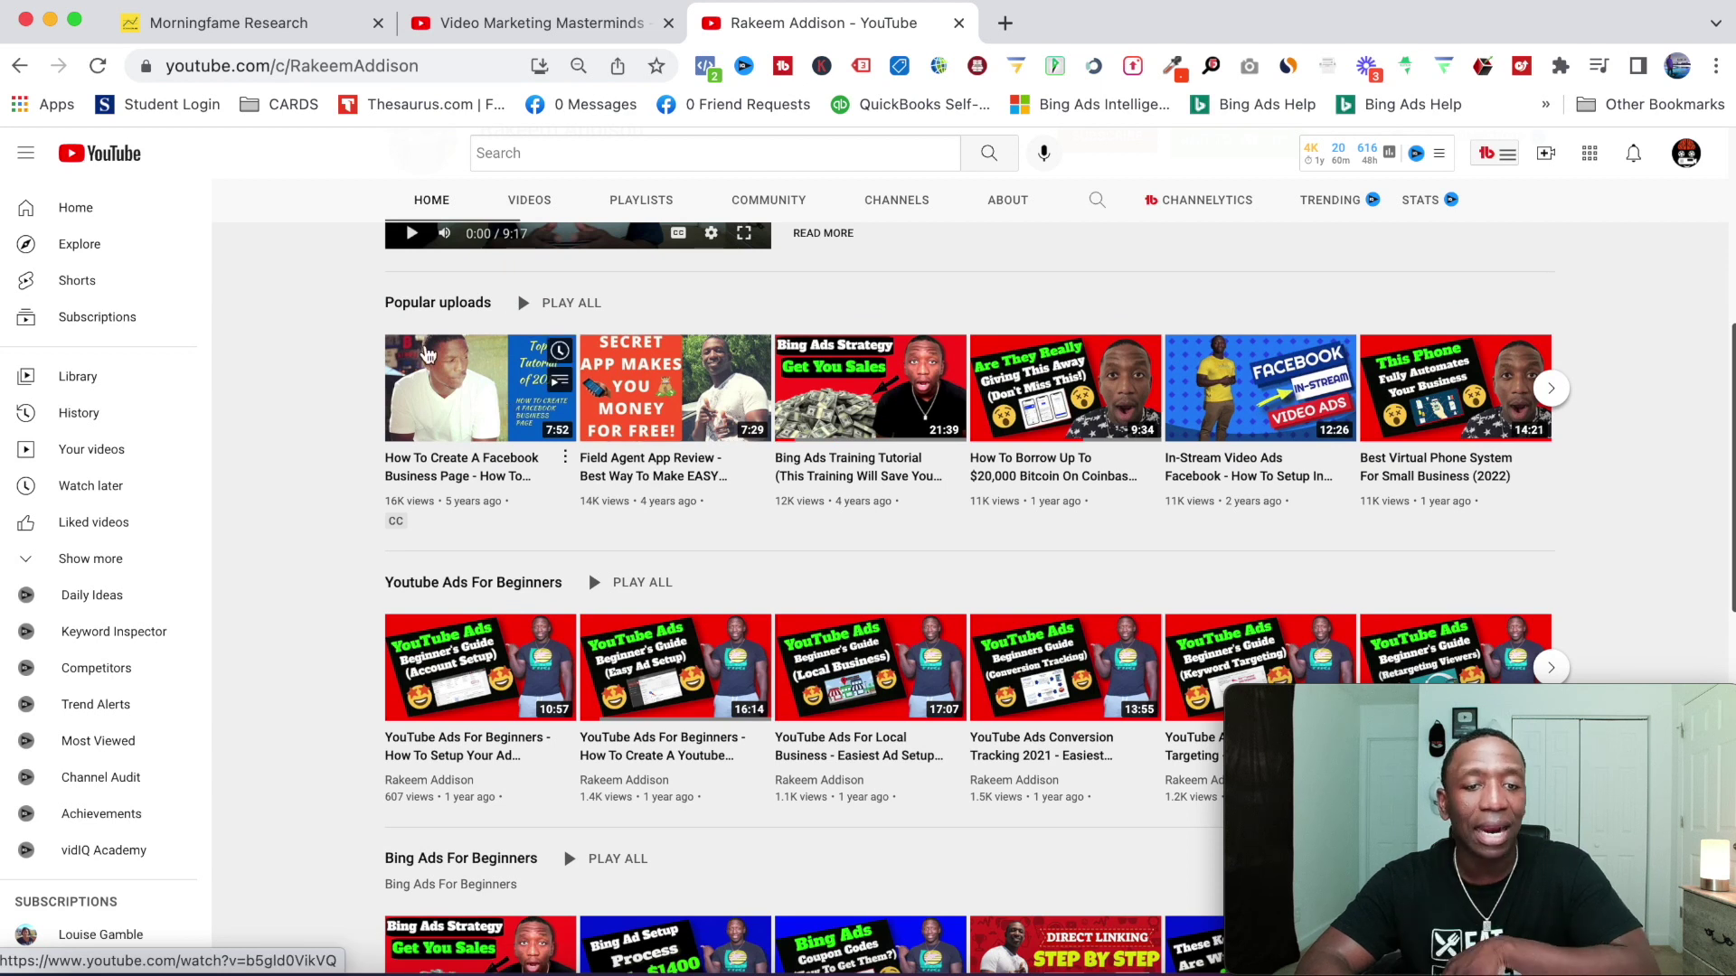
scroll(551, 407, down, 1)
scroll(563, 430, down, 1)
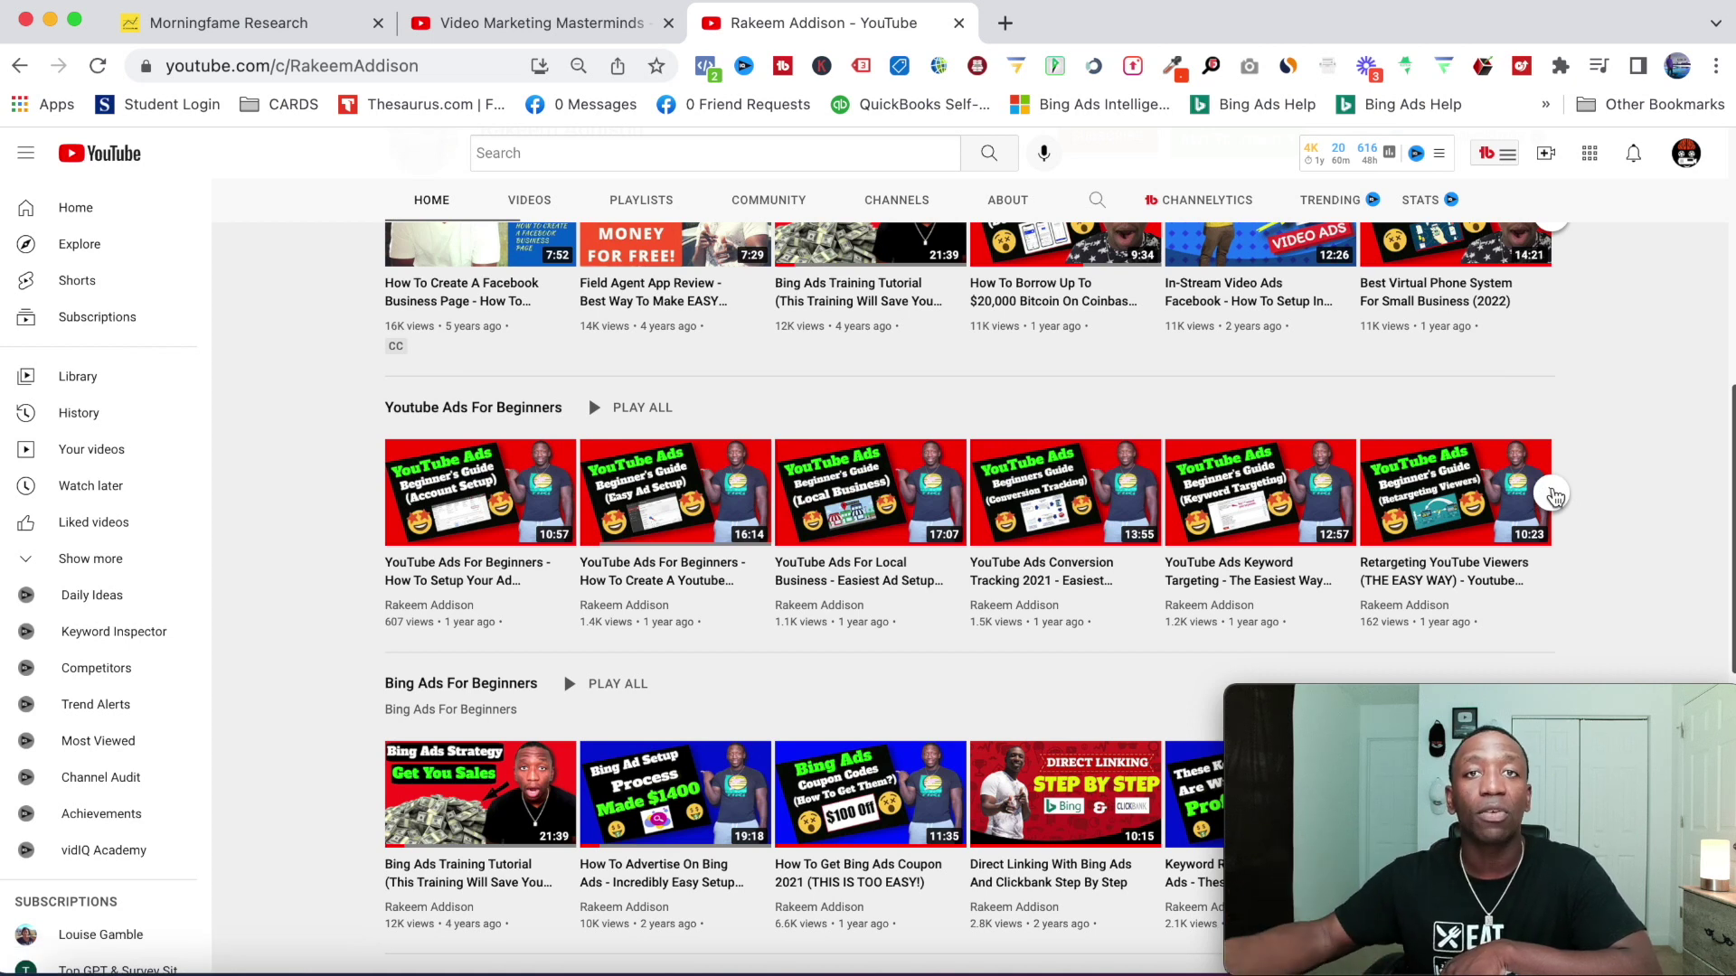
scroll(1569, 515, down, 4)
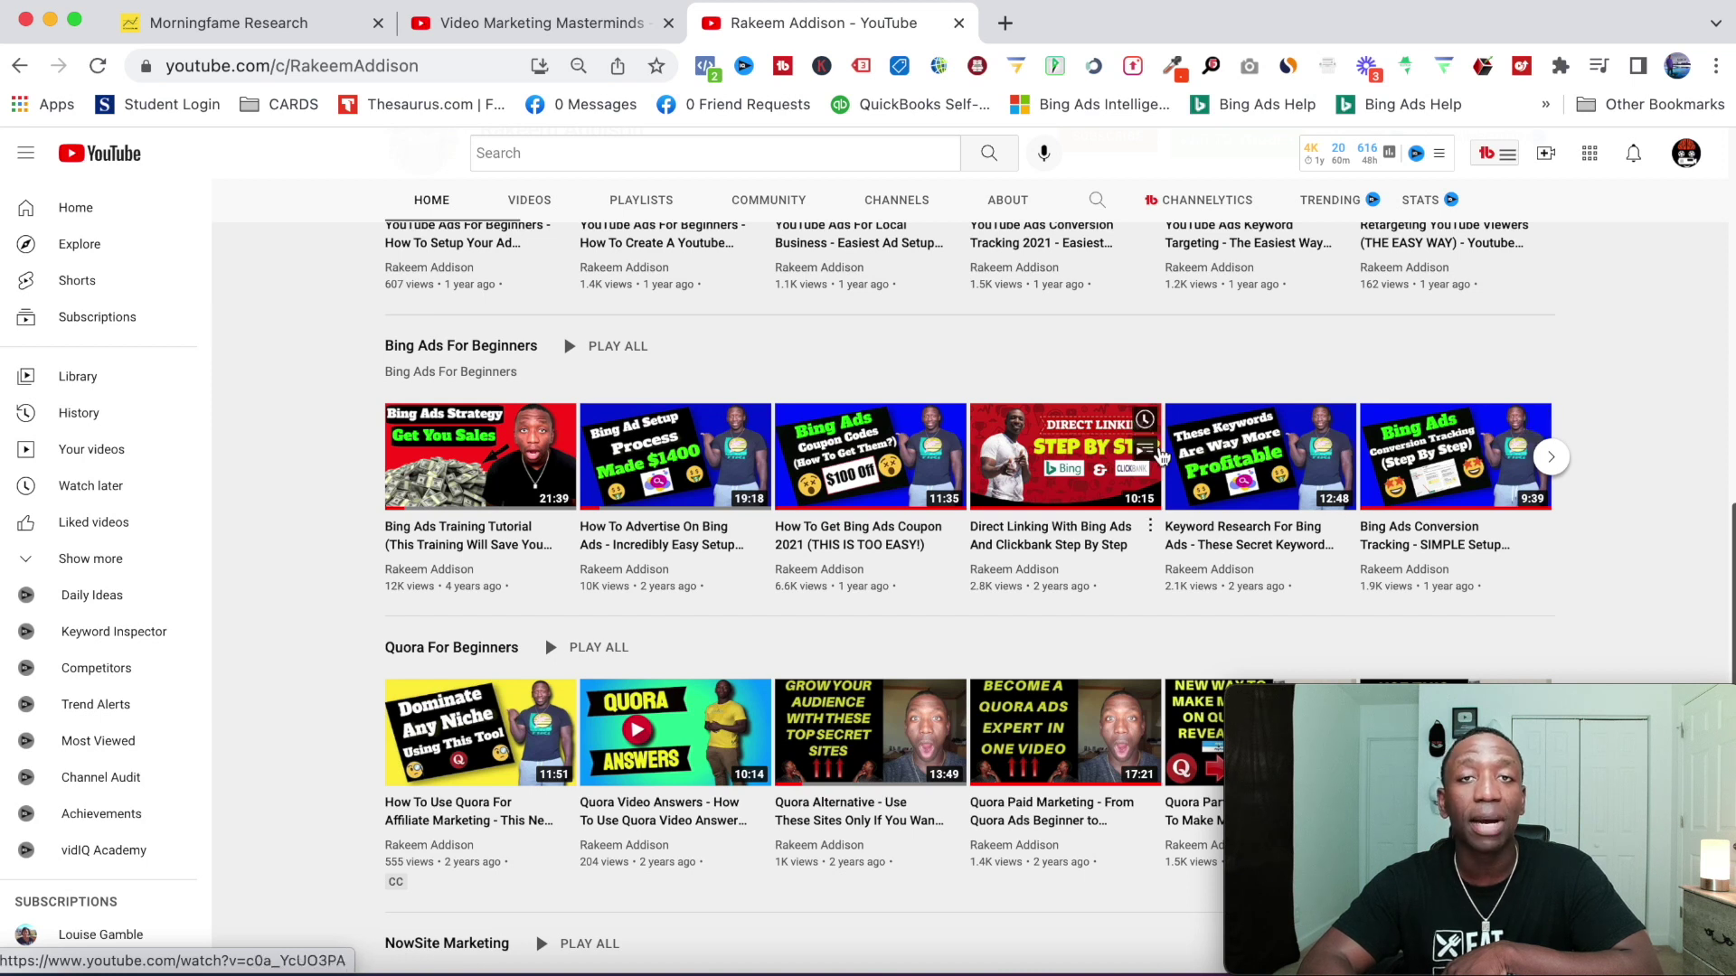
scroll(498, 432, down, 3)
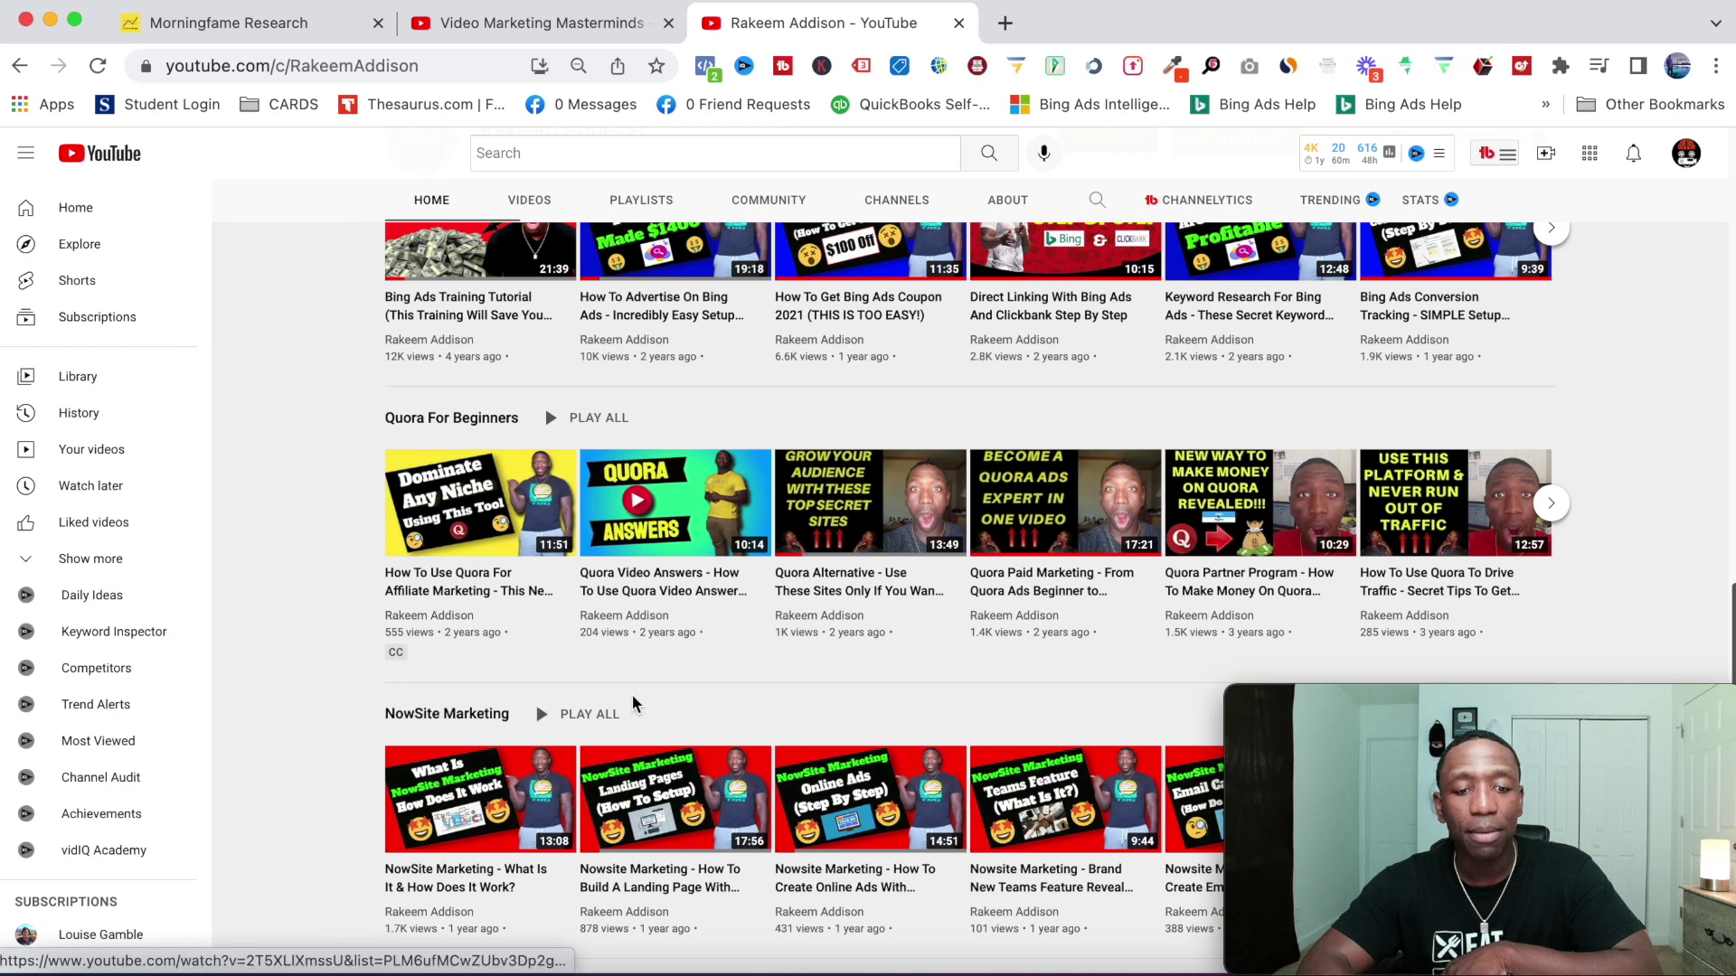
scroll(633, 704, down, 3)
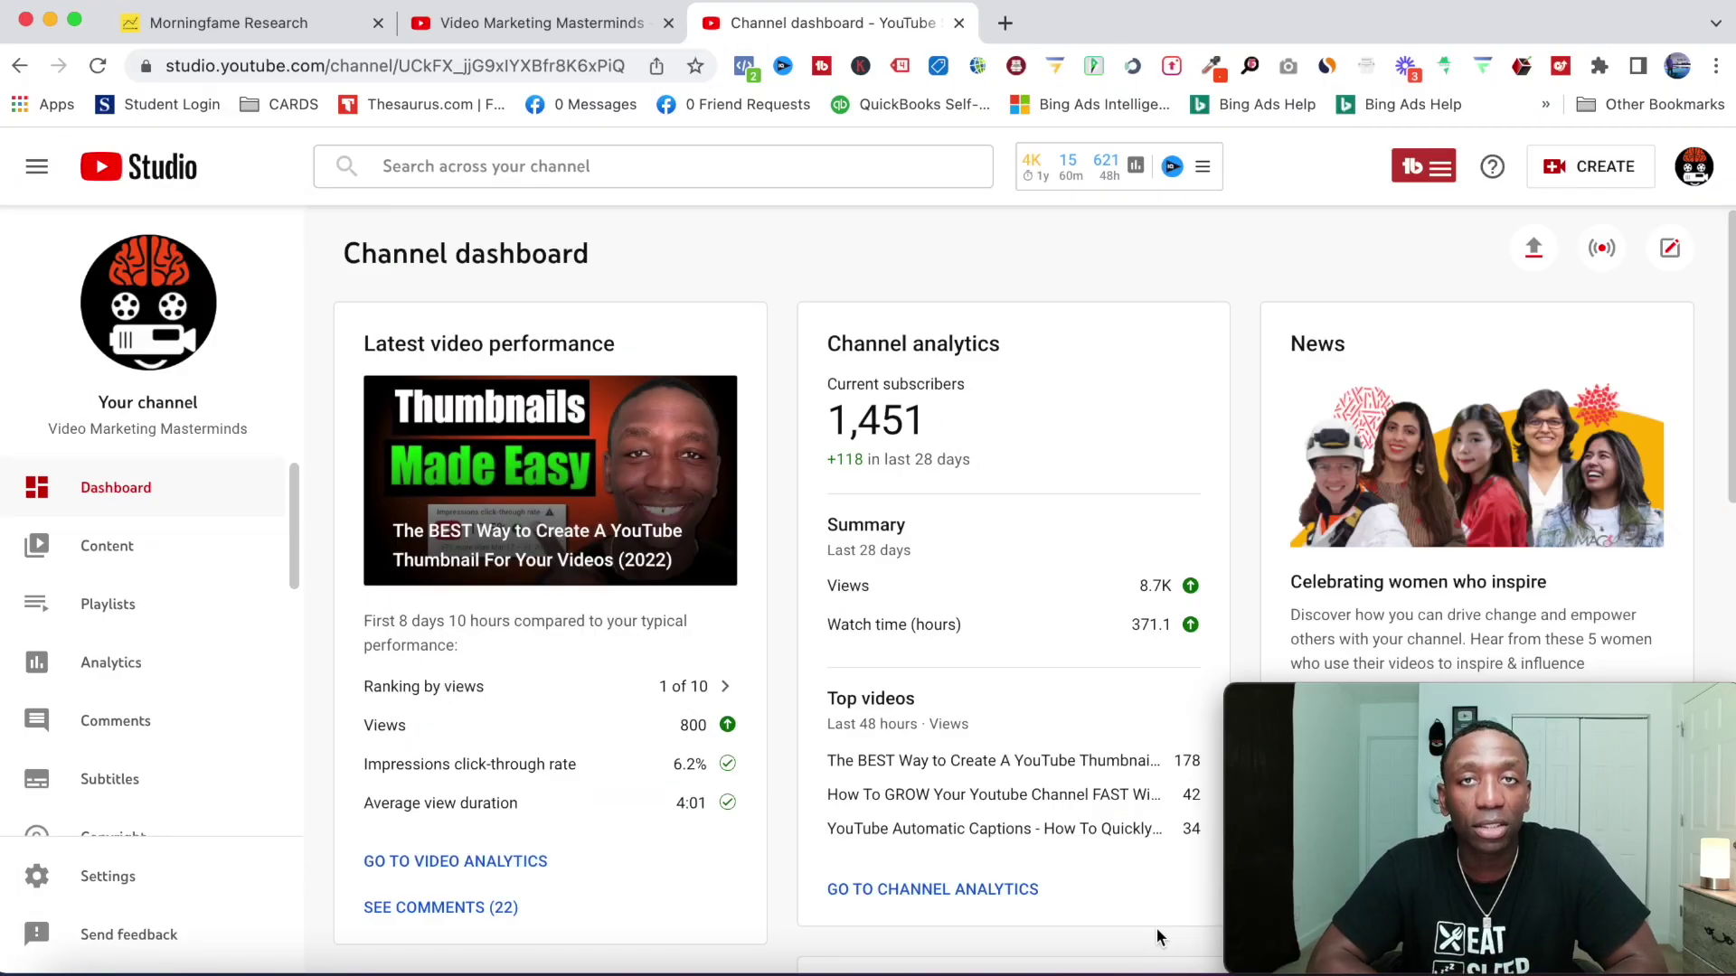
Open Customization's Branding tab and review the profile picture, banner image and subscribe watermark.
scroll(228, 664, down, 3)
scroll(226, 669, down, 1)
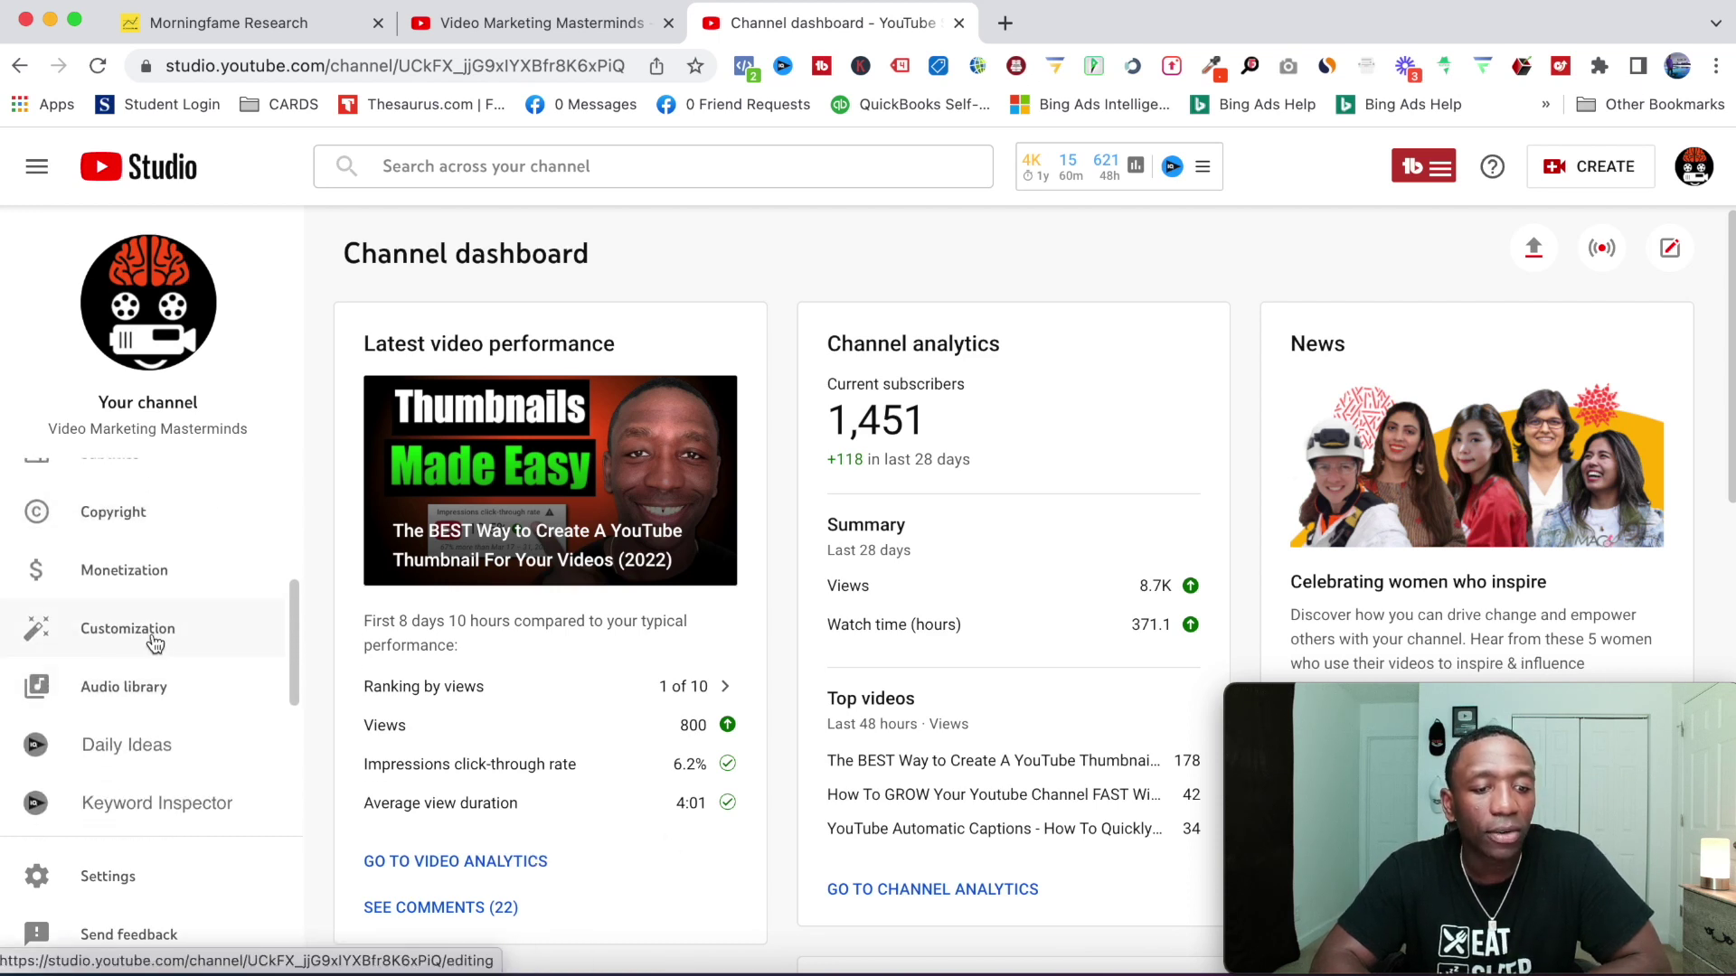
click(161, 644)
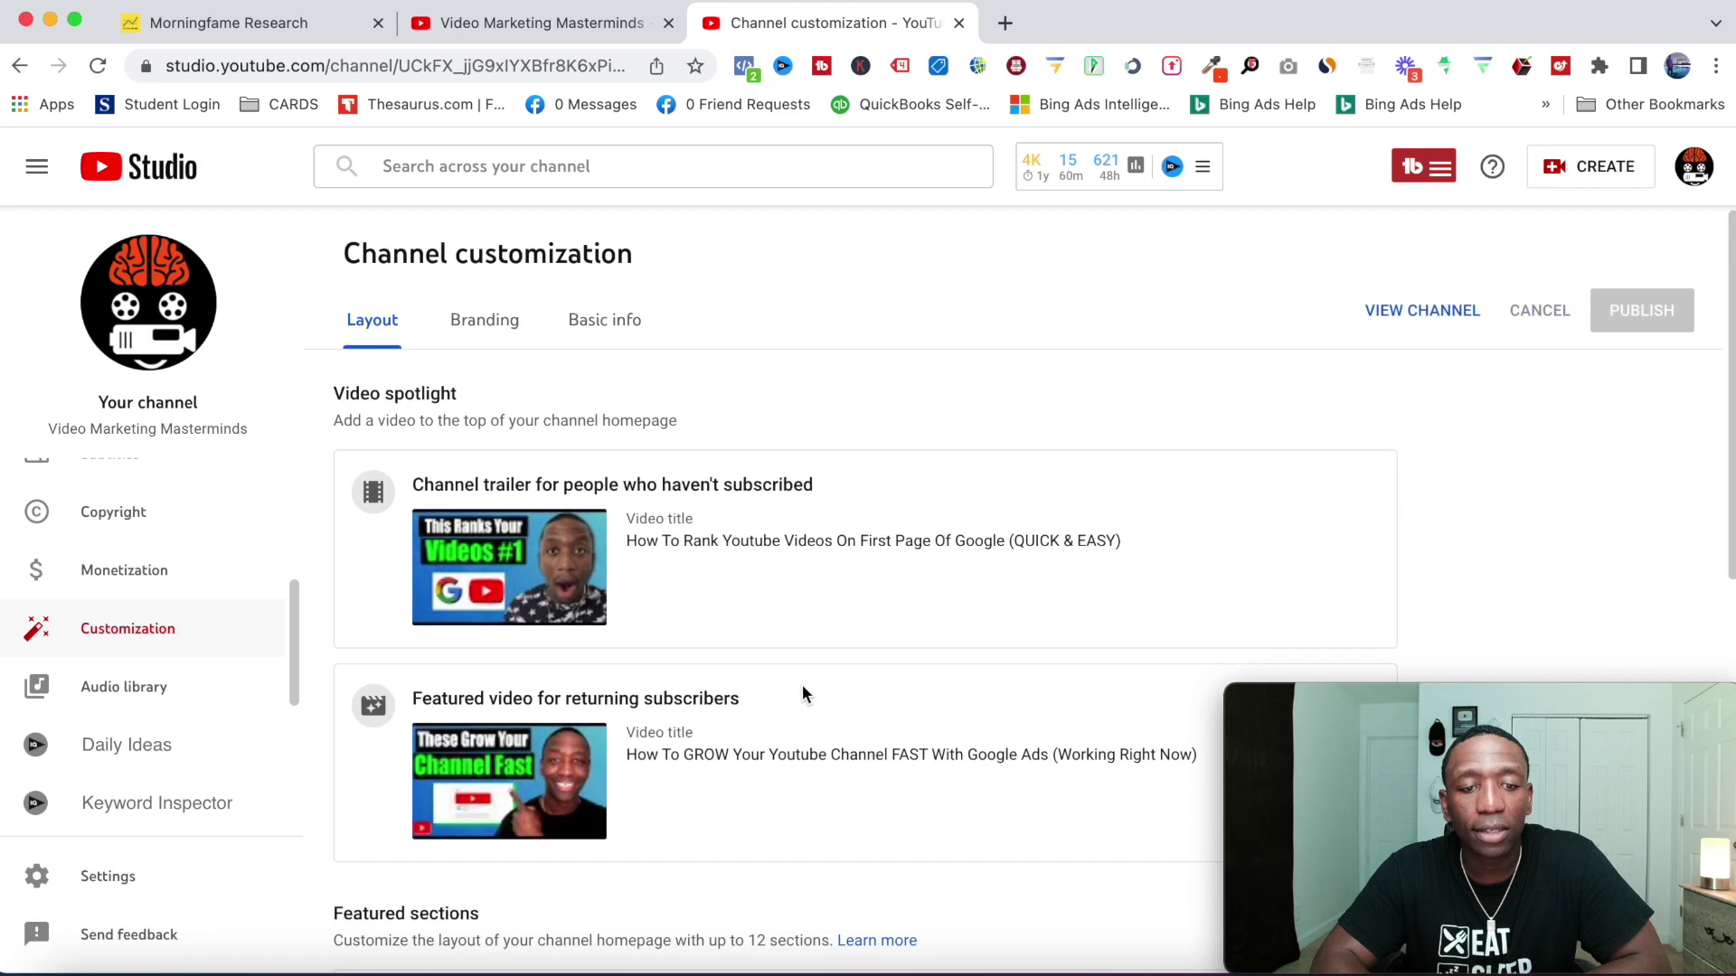
click(503, 335)
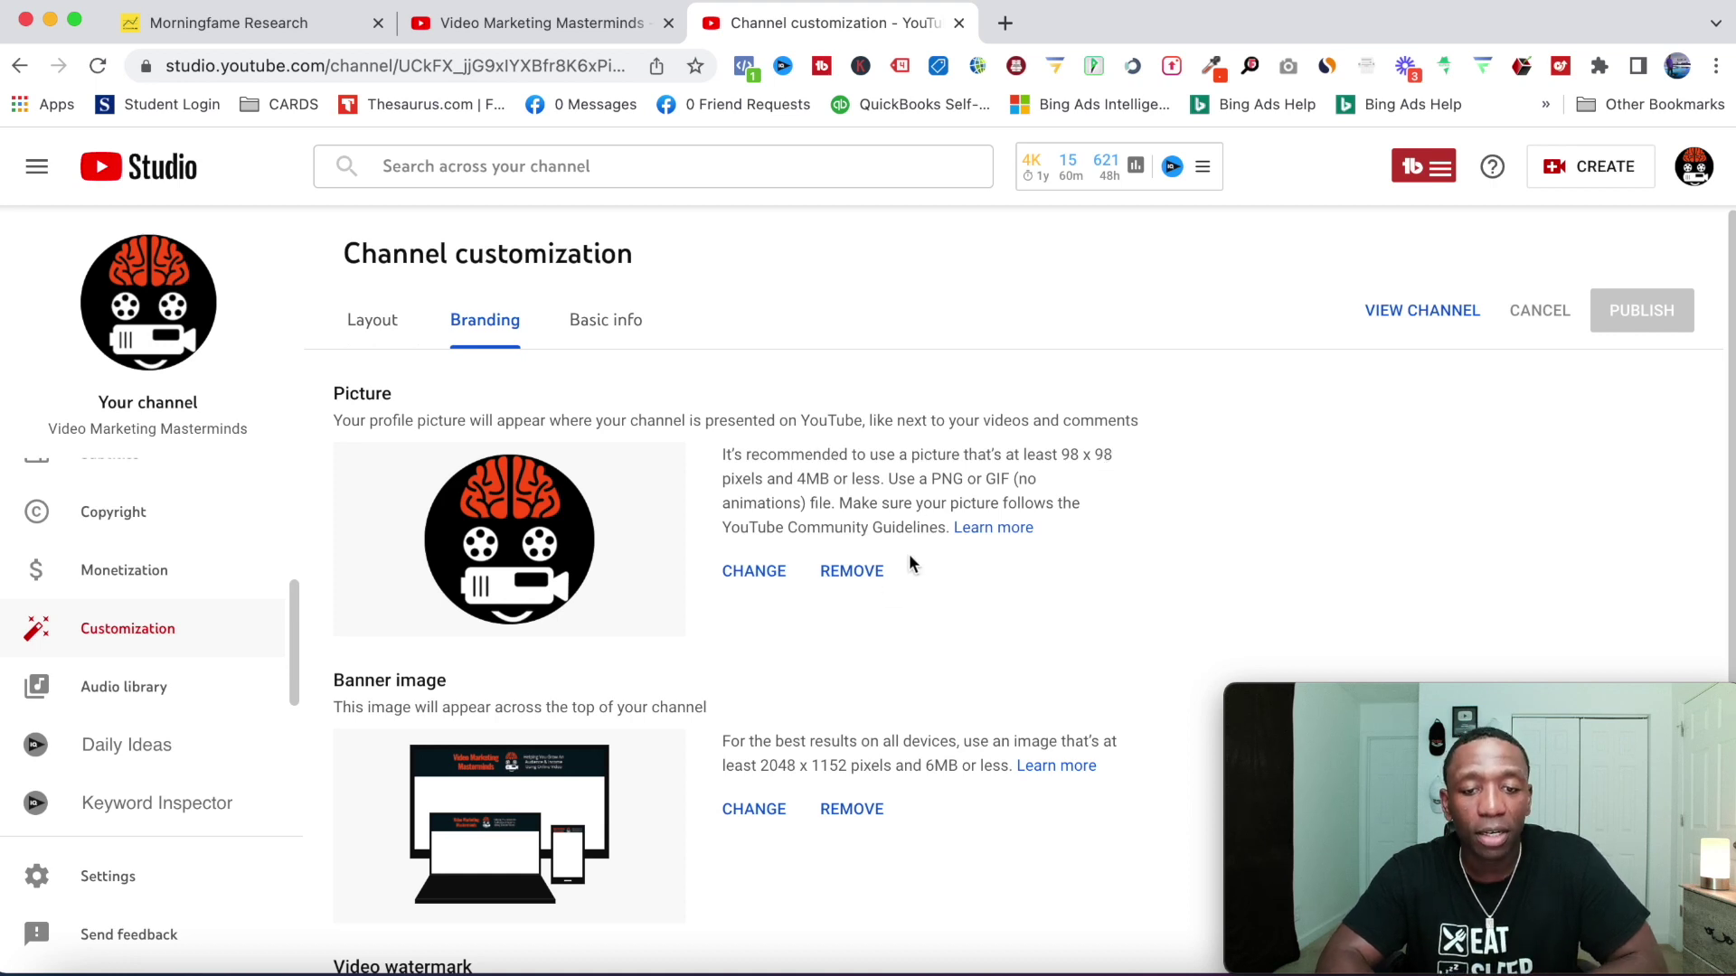
scroll(911, 559, down, 1)
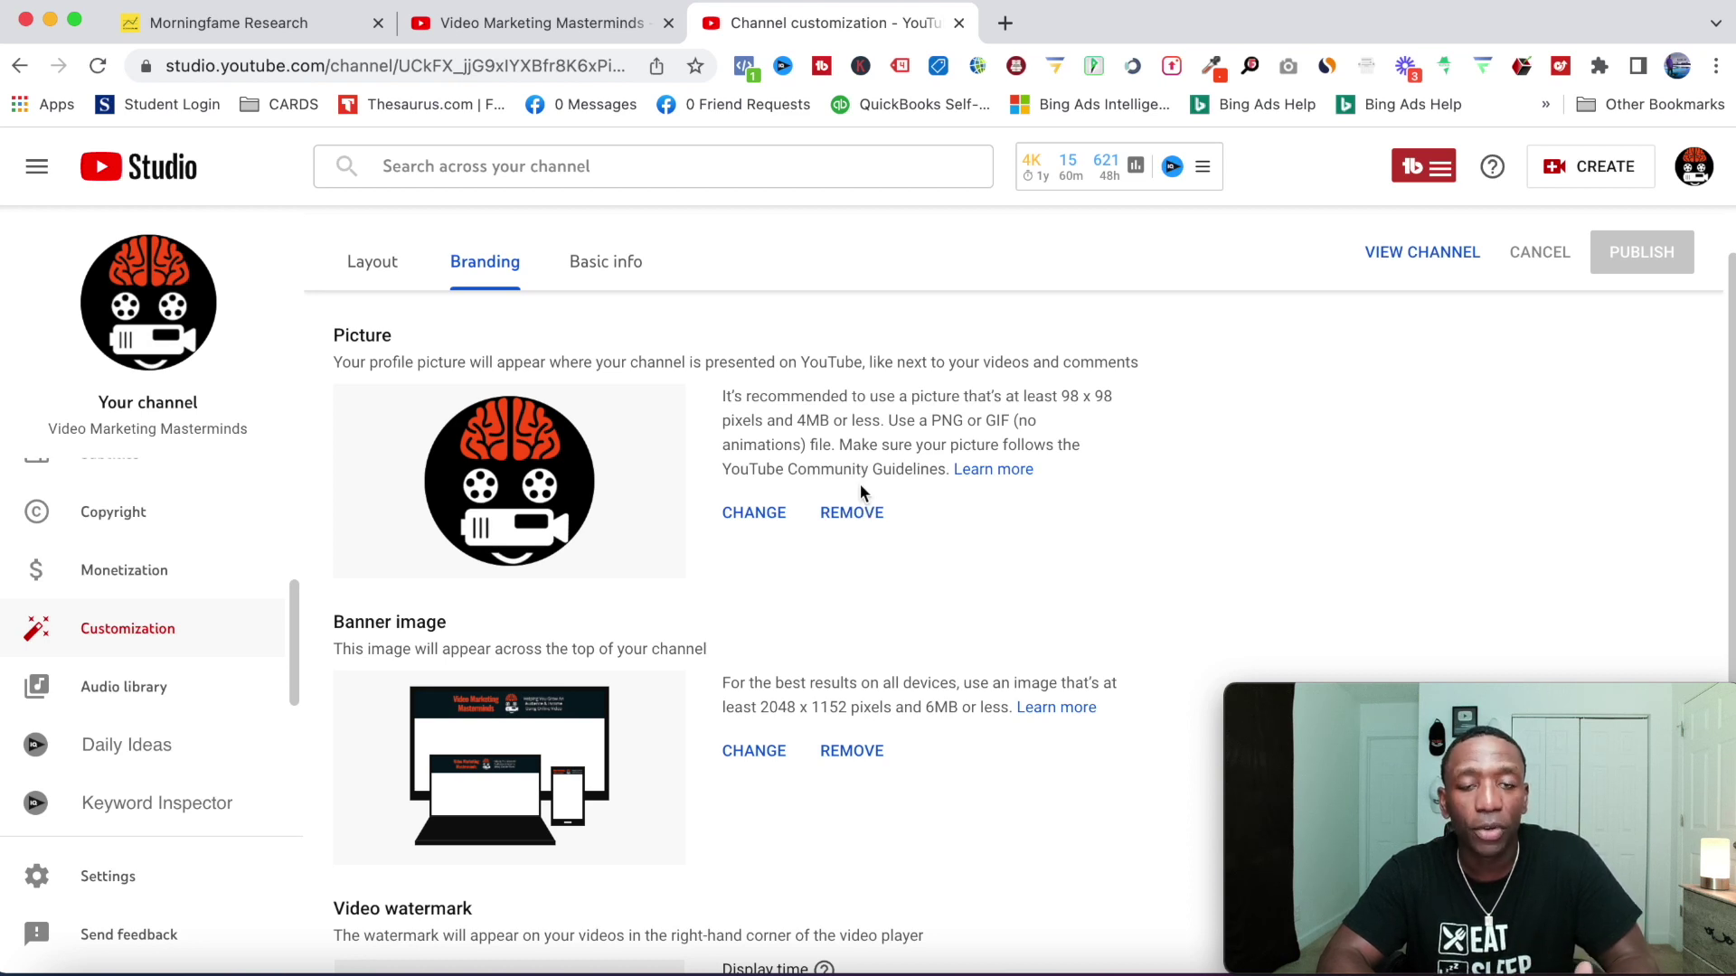
scroll(860, 485, down, 2)
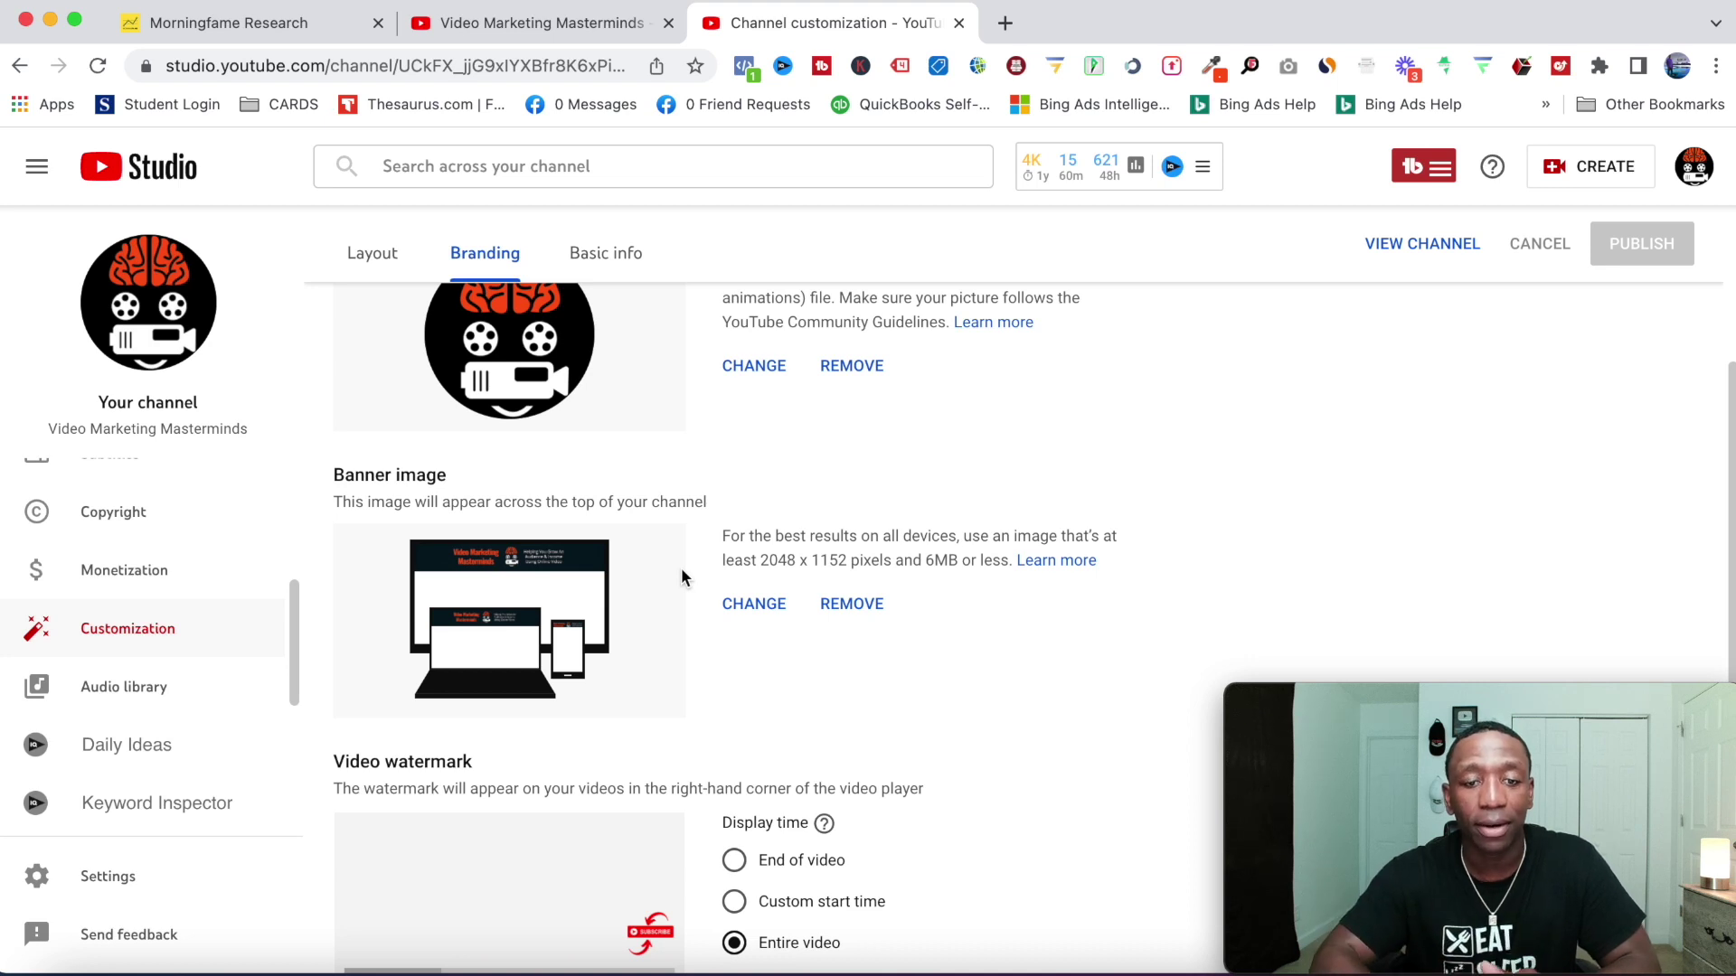
scroll(681, 567, down, 1)
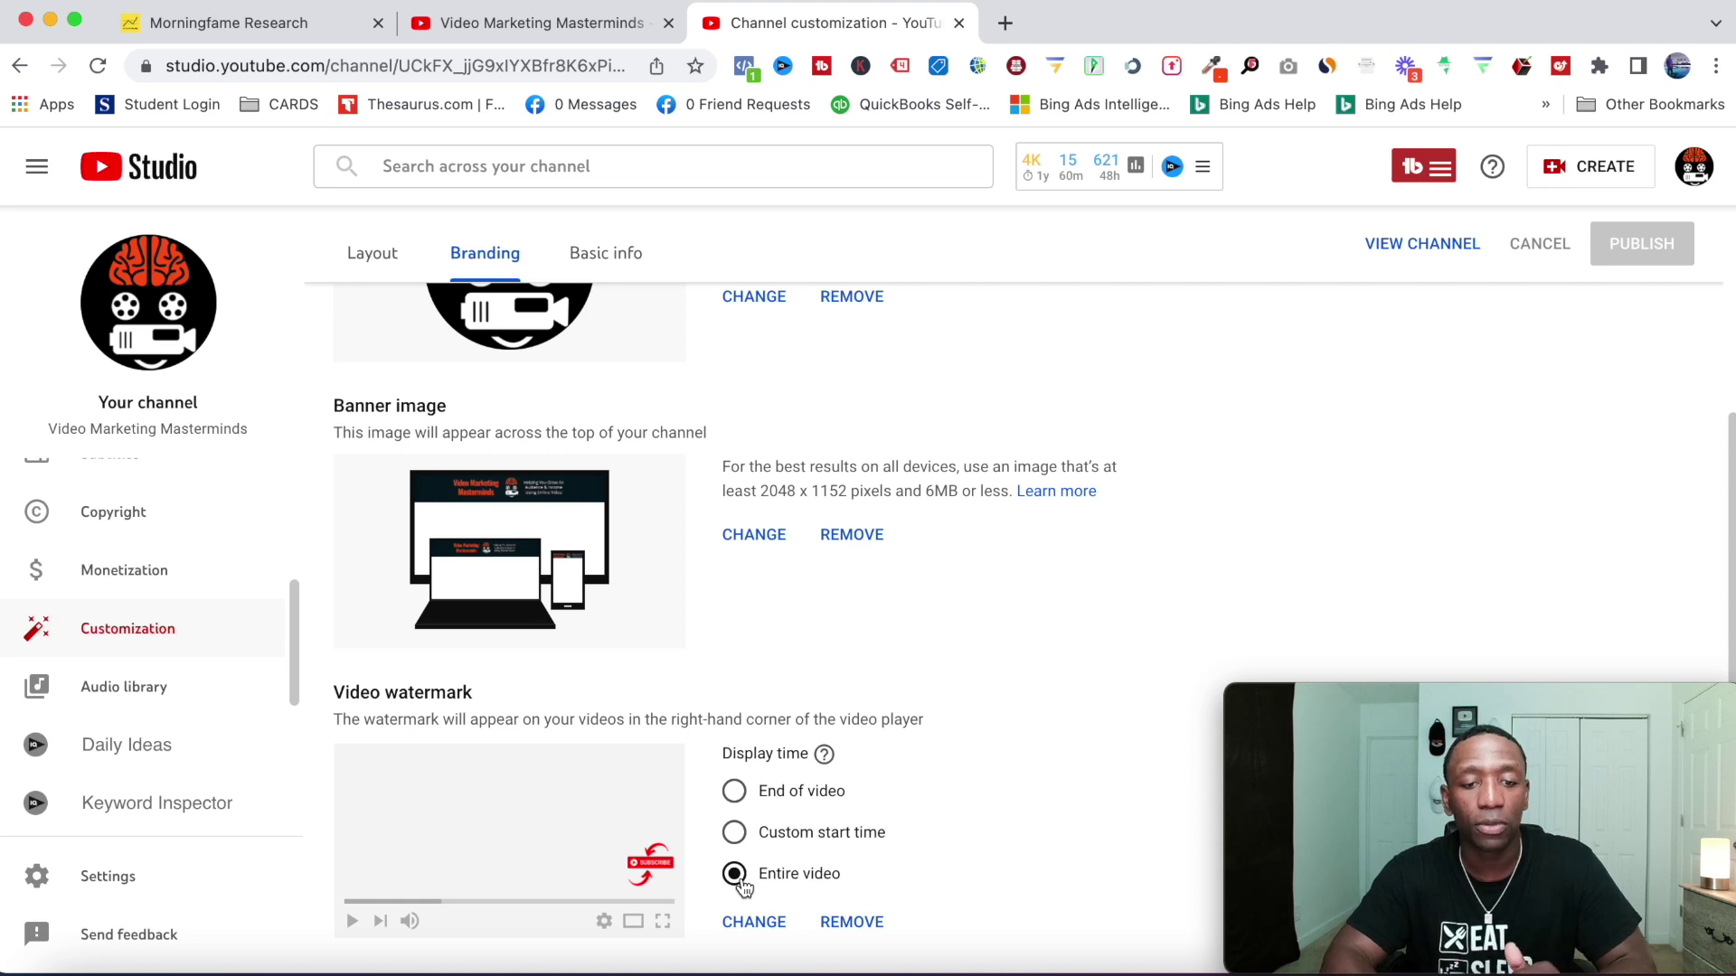
scroll(802, 667, up, 4)
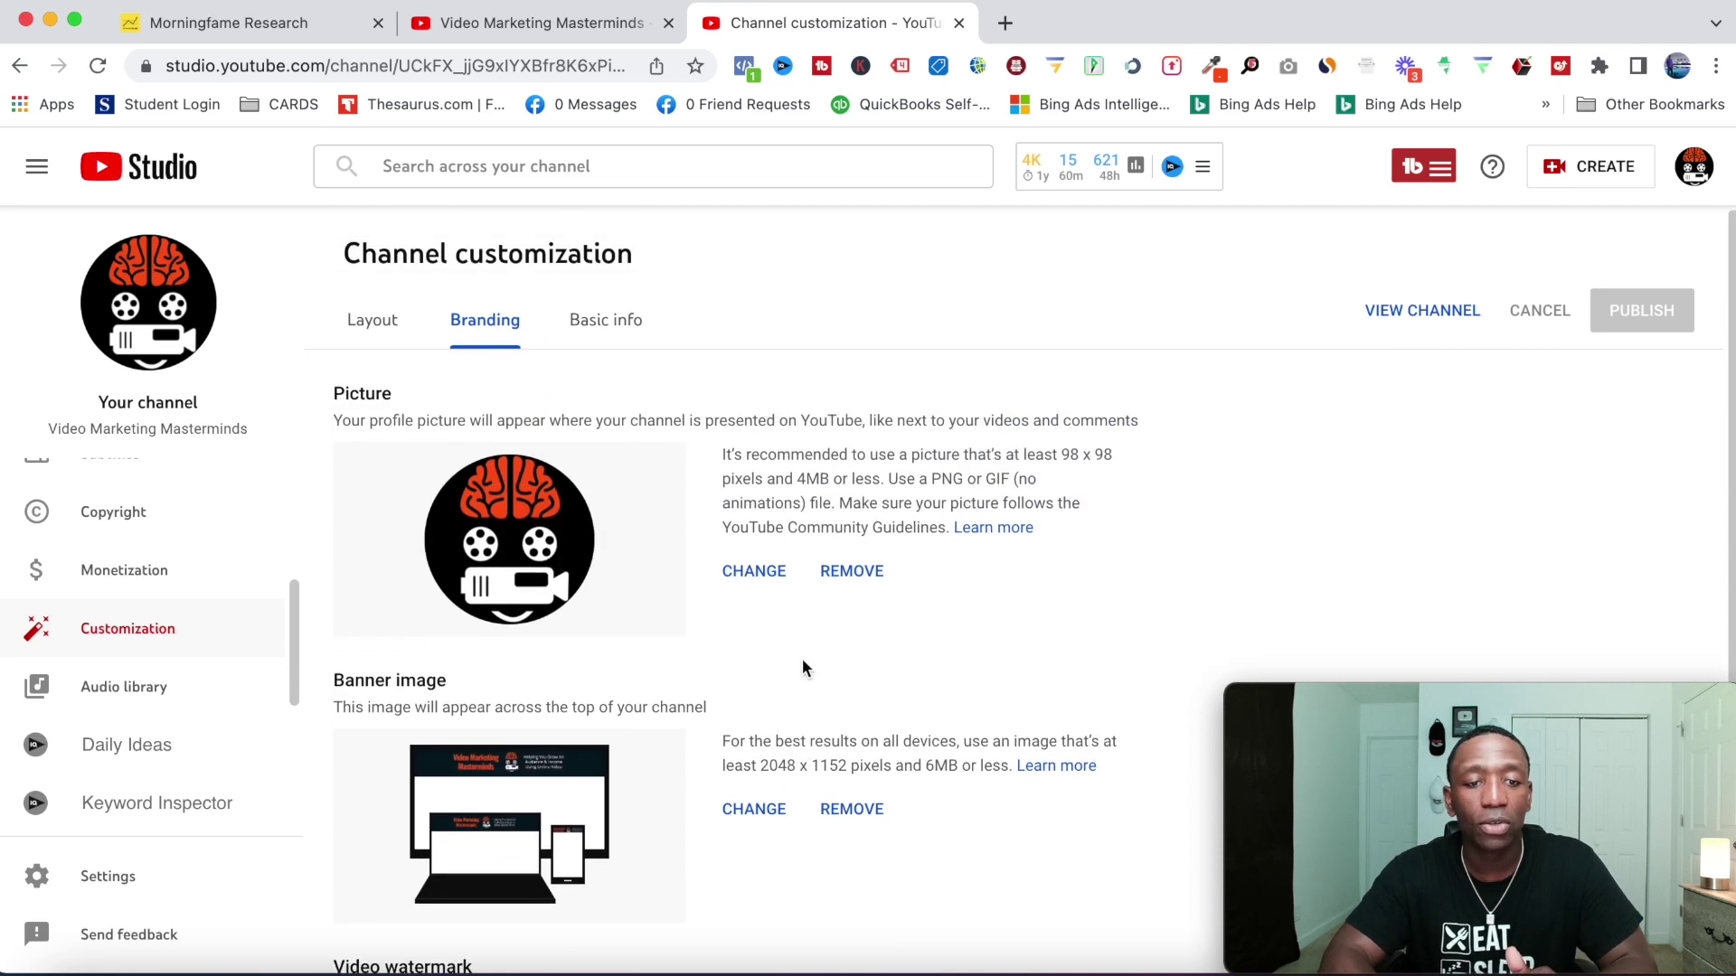
Open the Layout tab and compare its channel trailer and featured video against the live homepage.
click(373, 320)
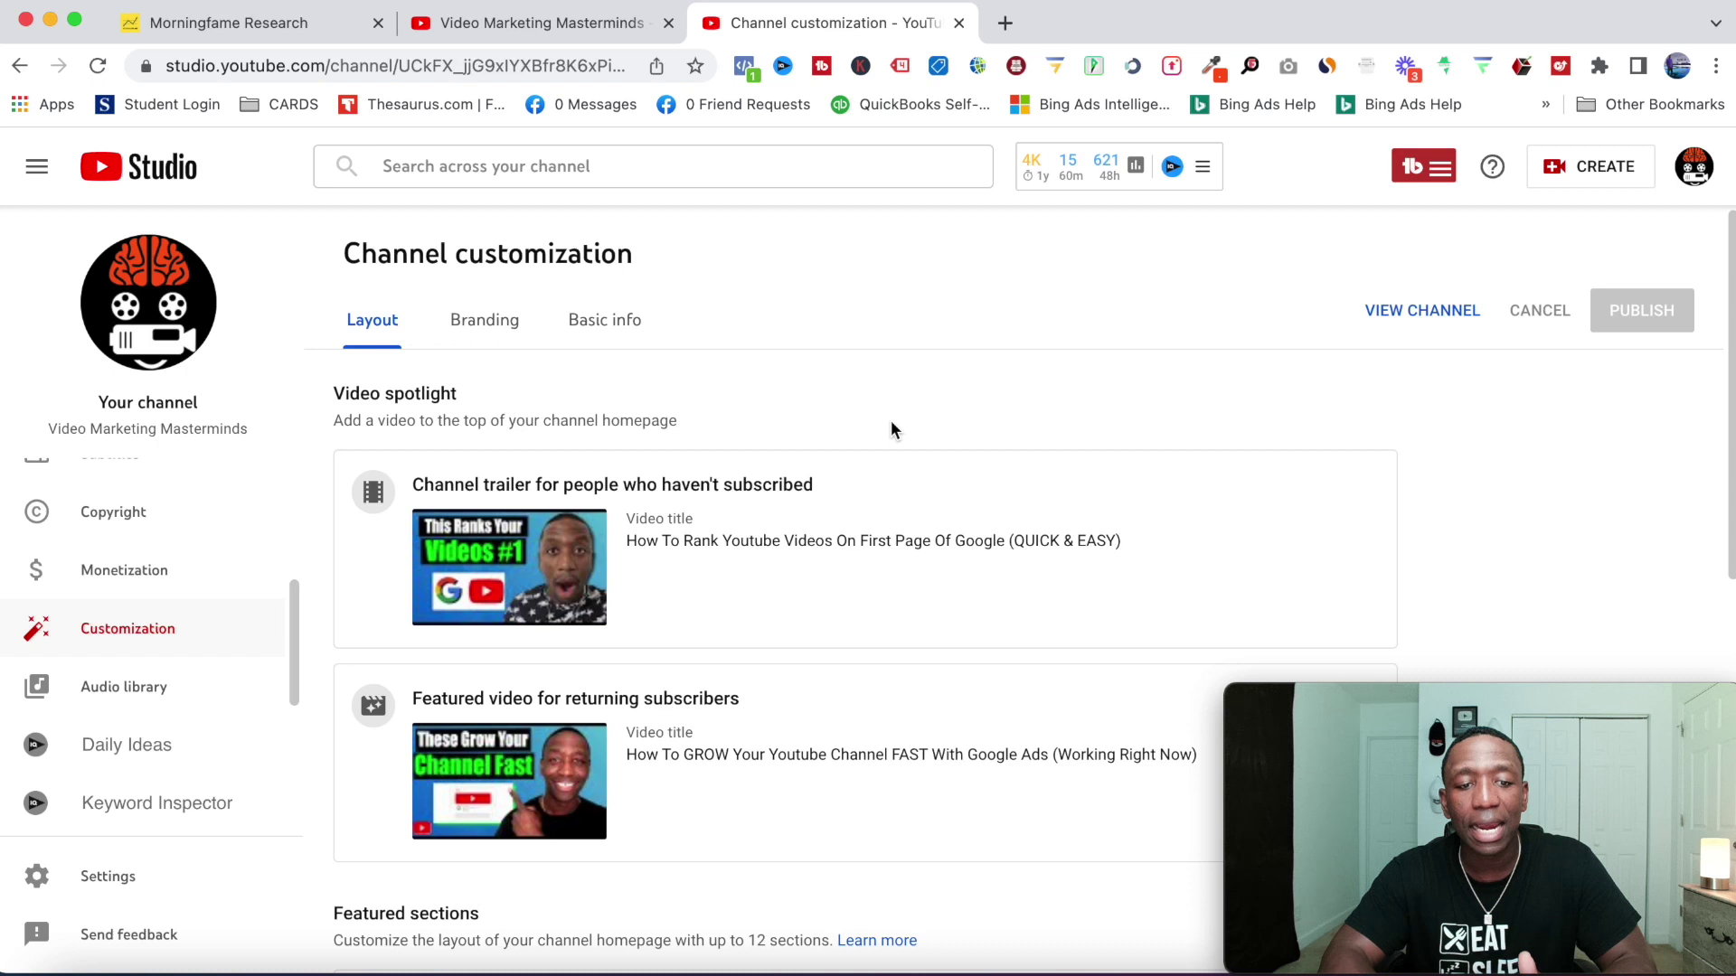
click(565, 22)
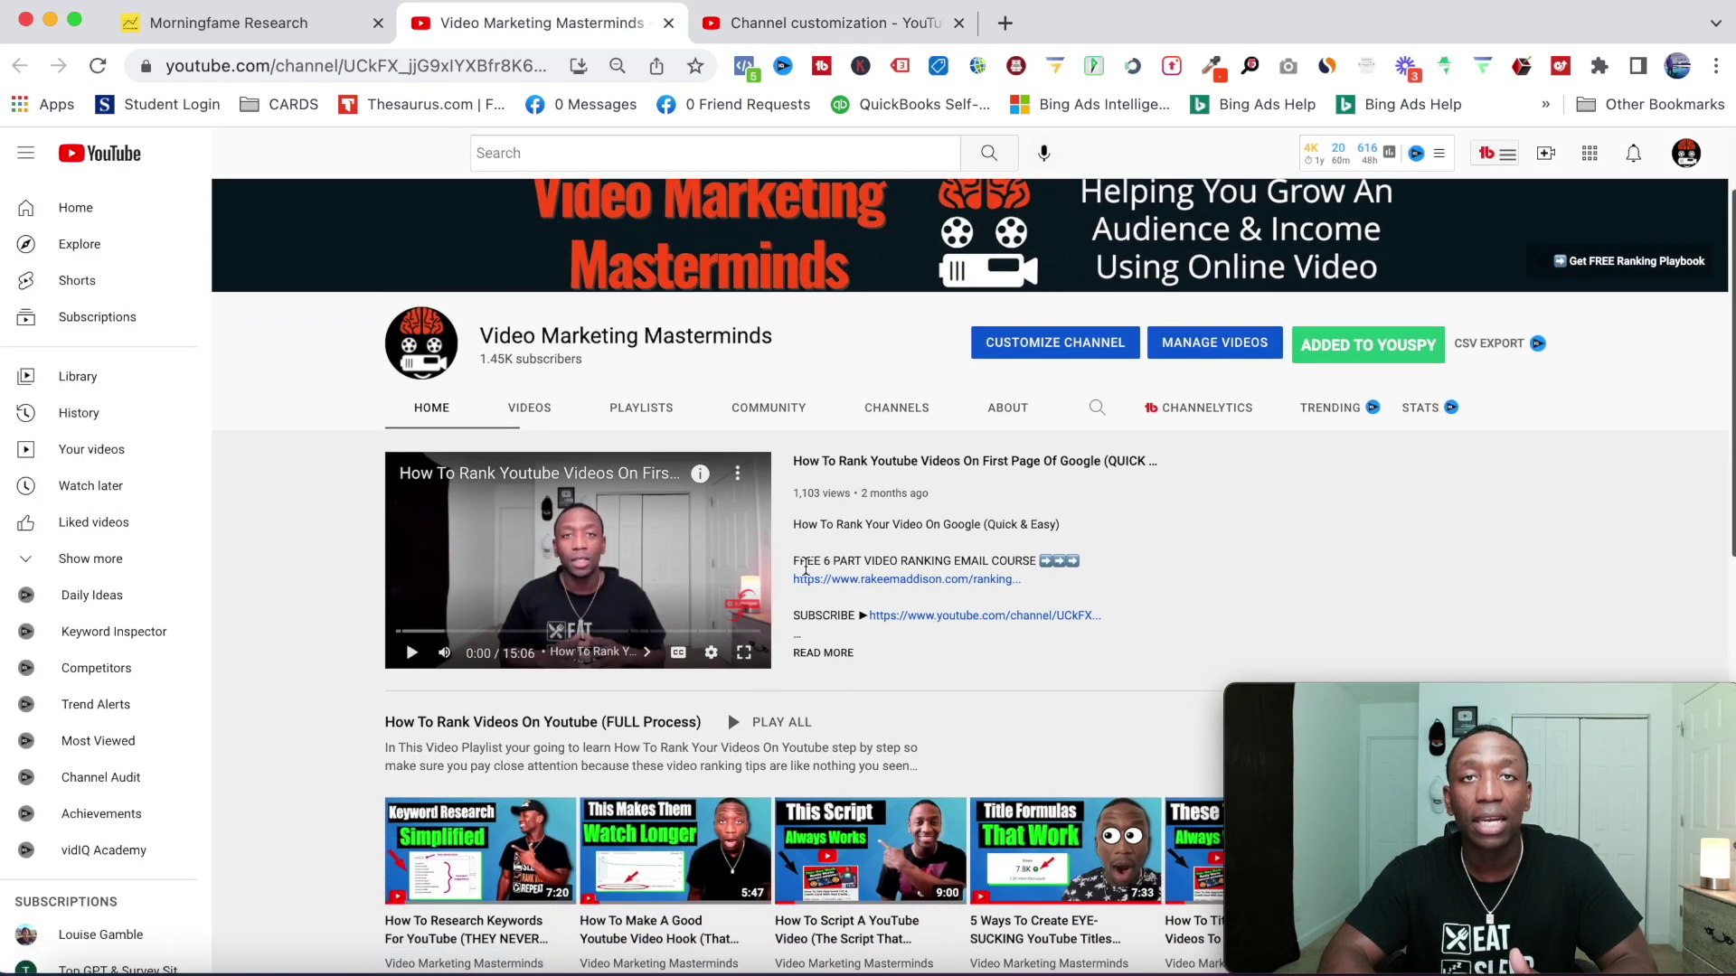
click(819, 27)
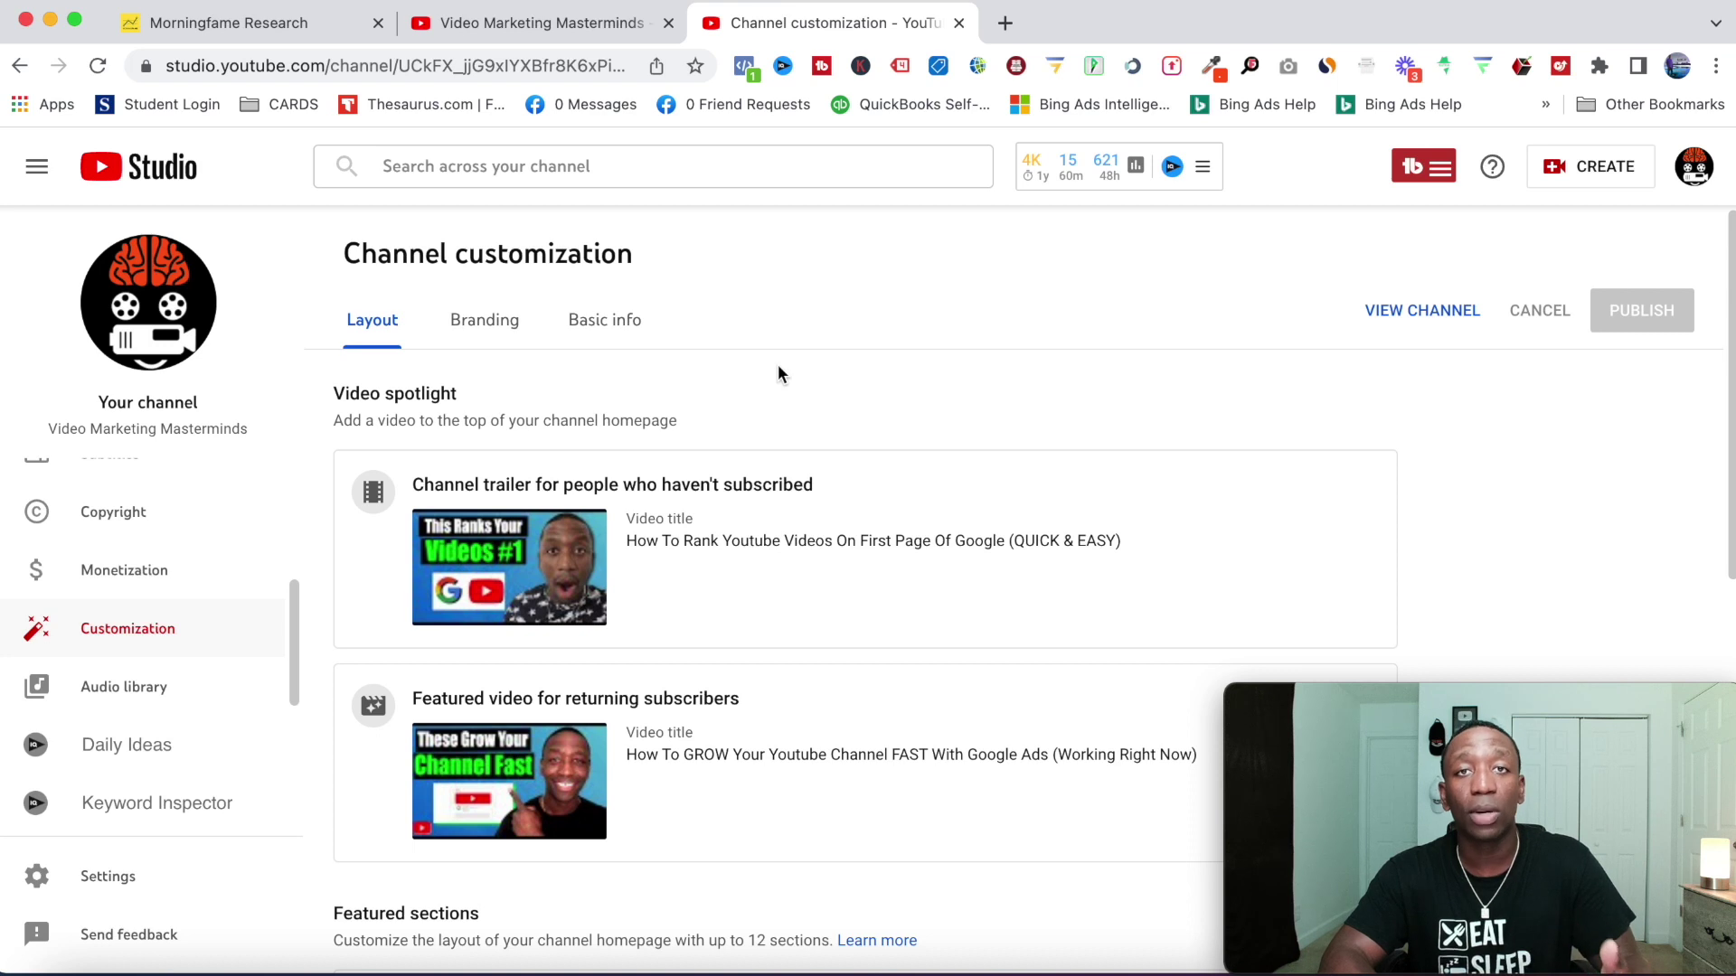
scroll(822, 521, down, 2)
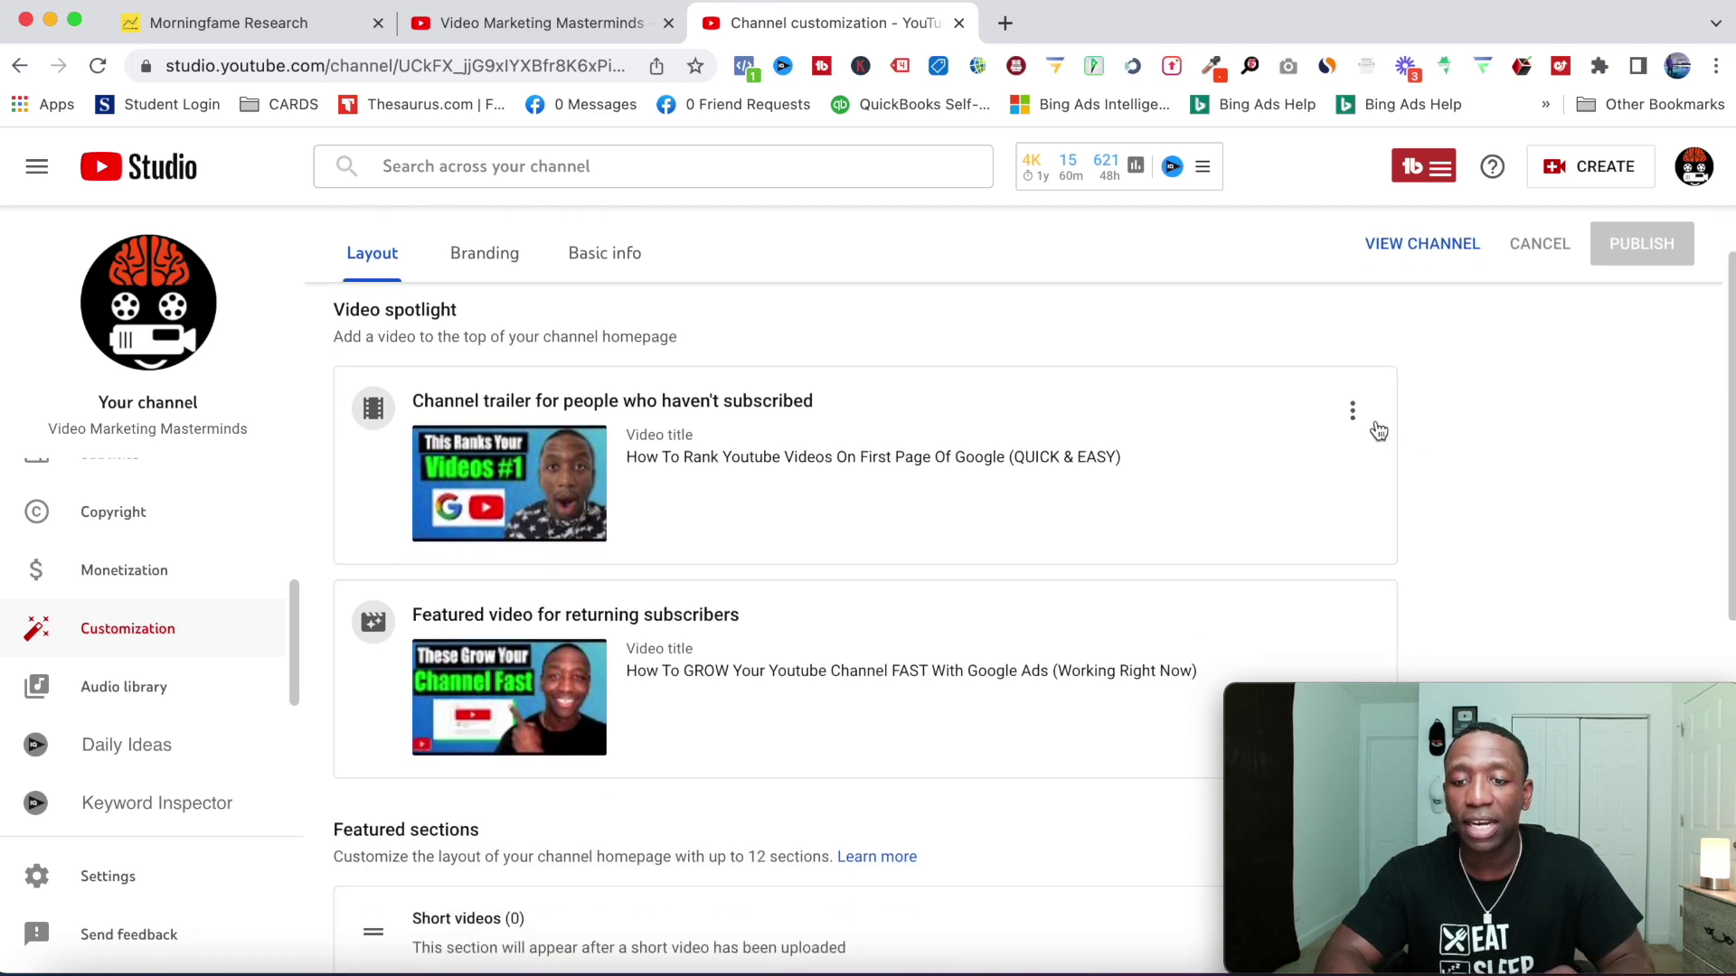
click(1353, 411)
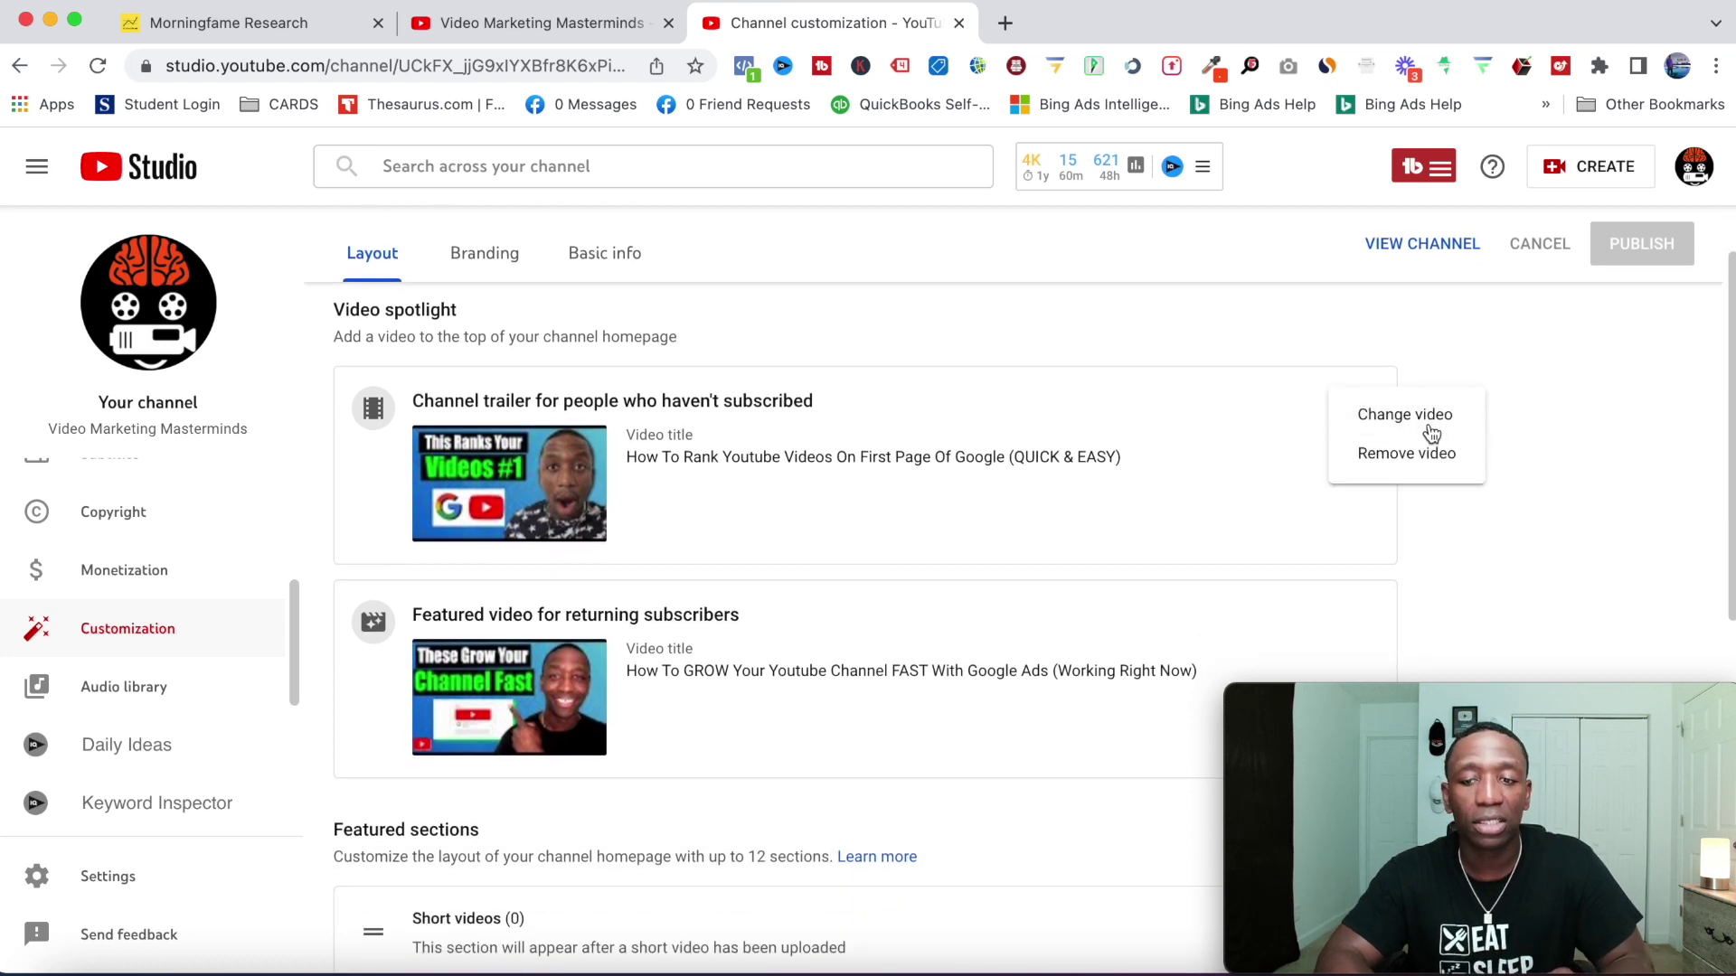
click(1397, 421)
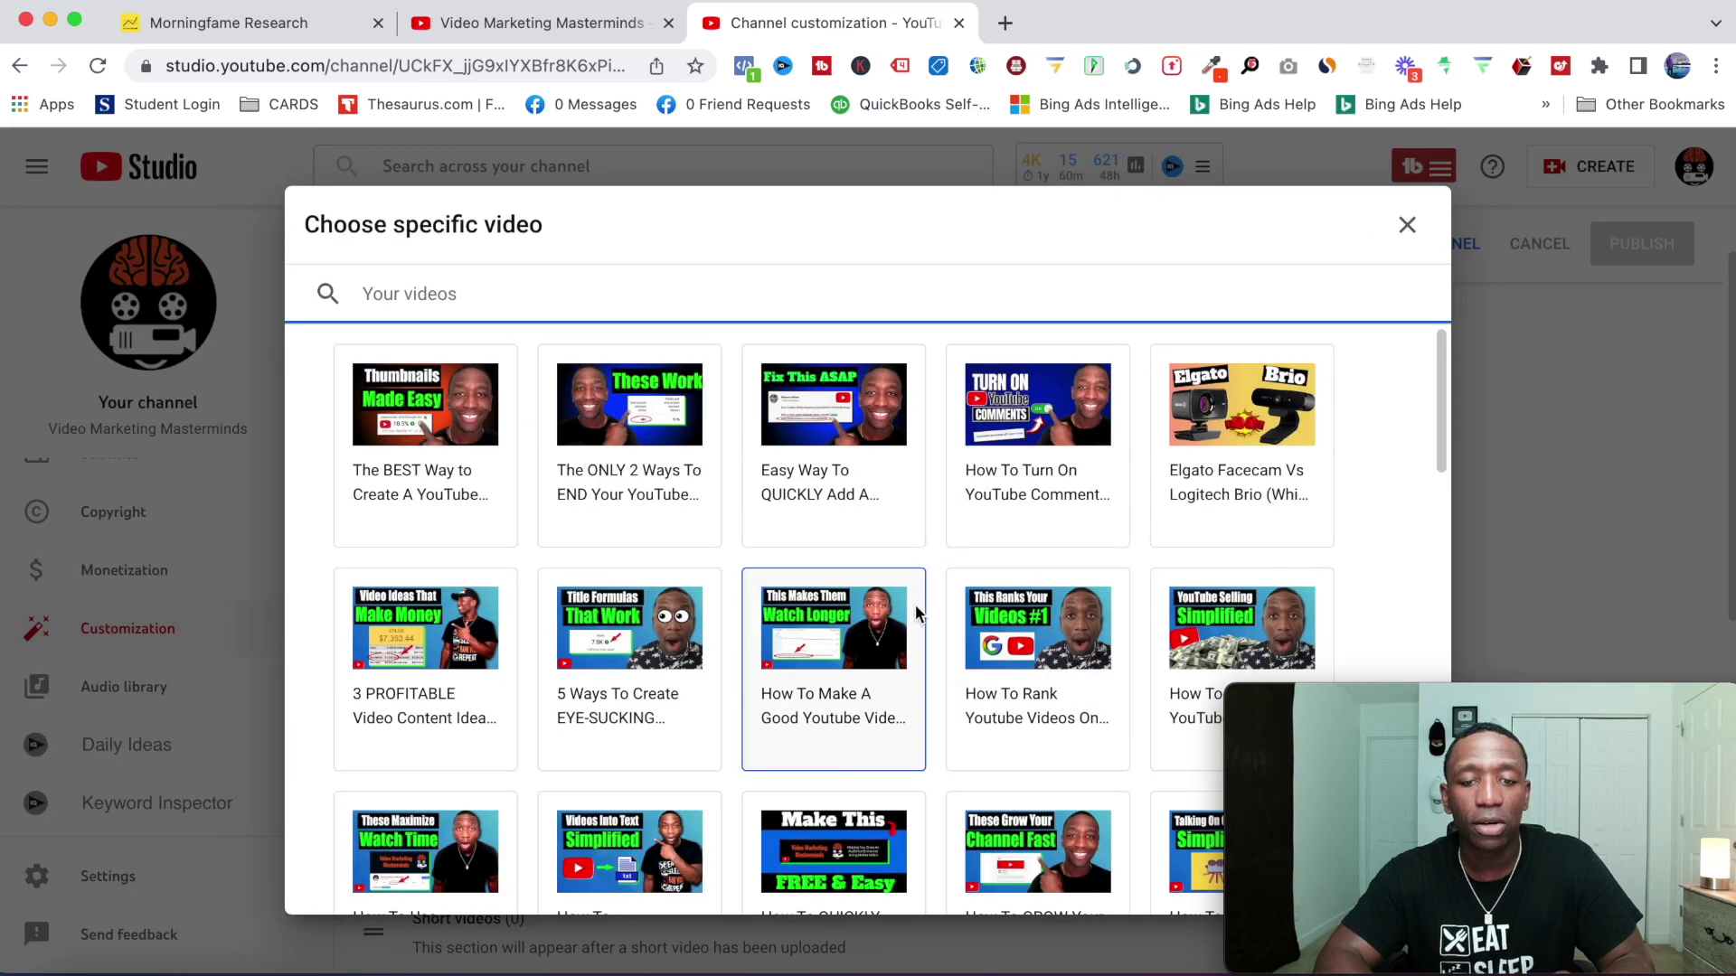
scroll(915, 613, down, 7)
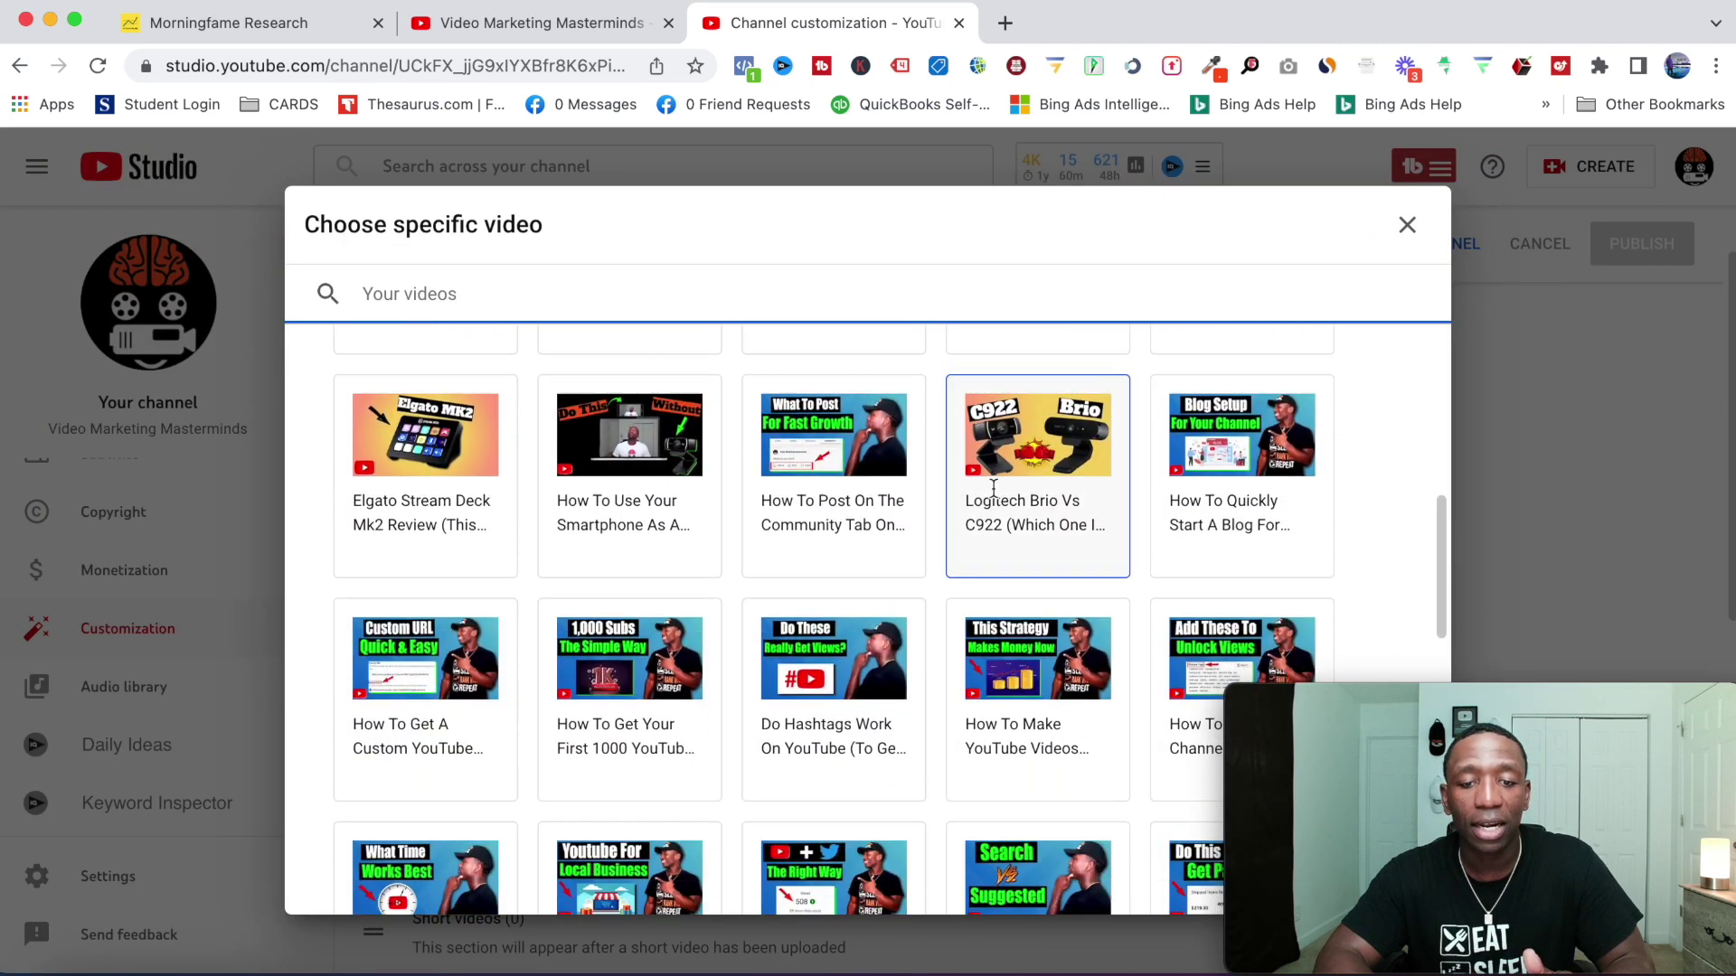
scroll(999, 760, up, 6)
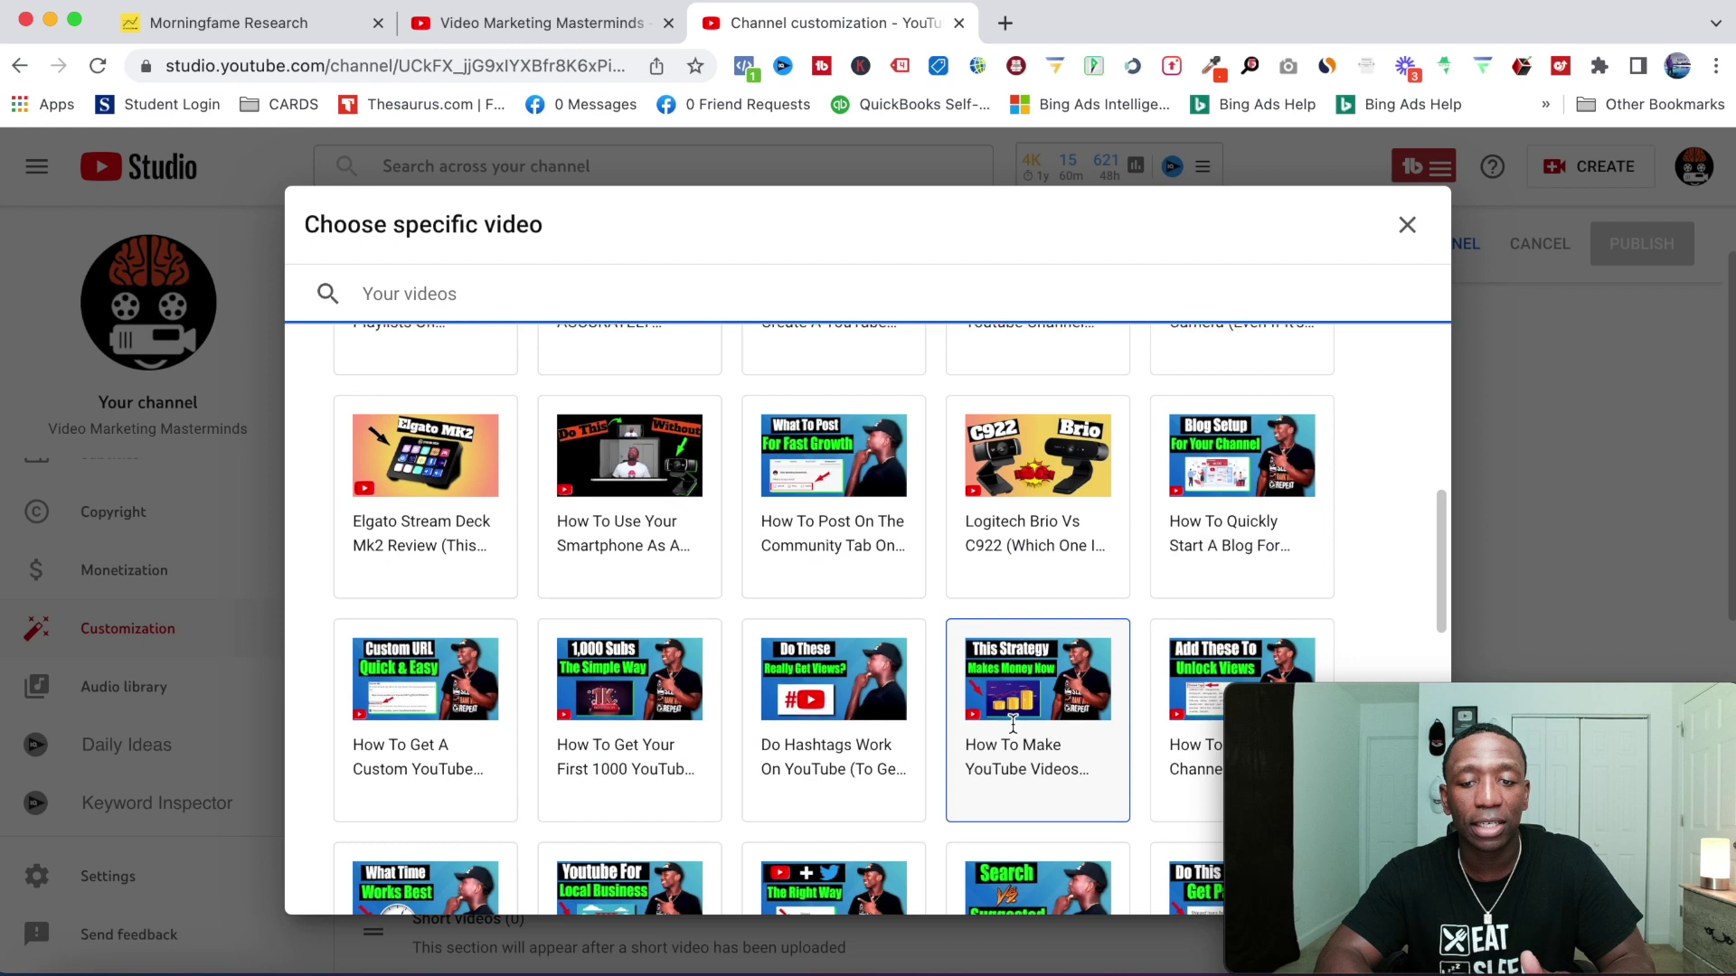
click(1407, 225)
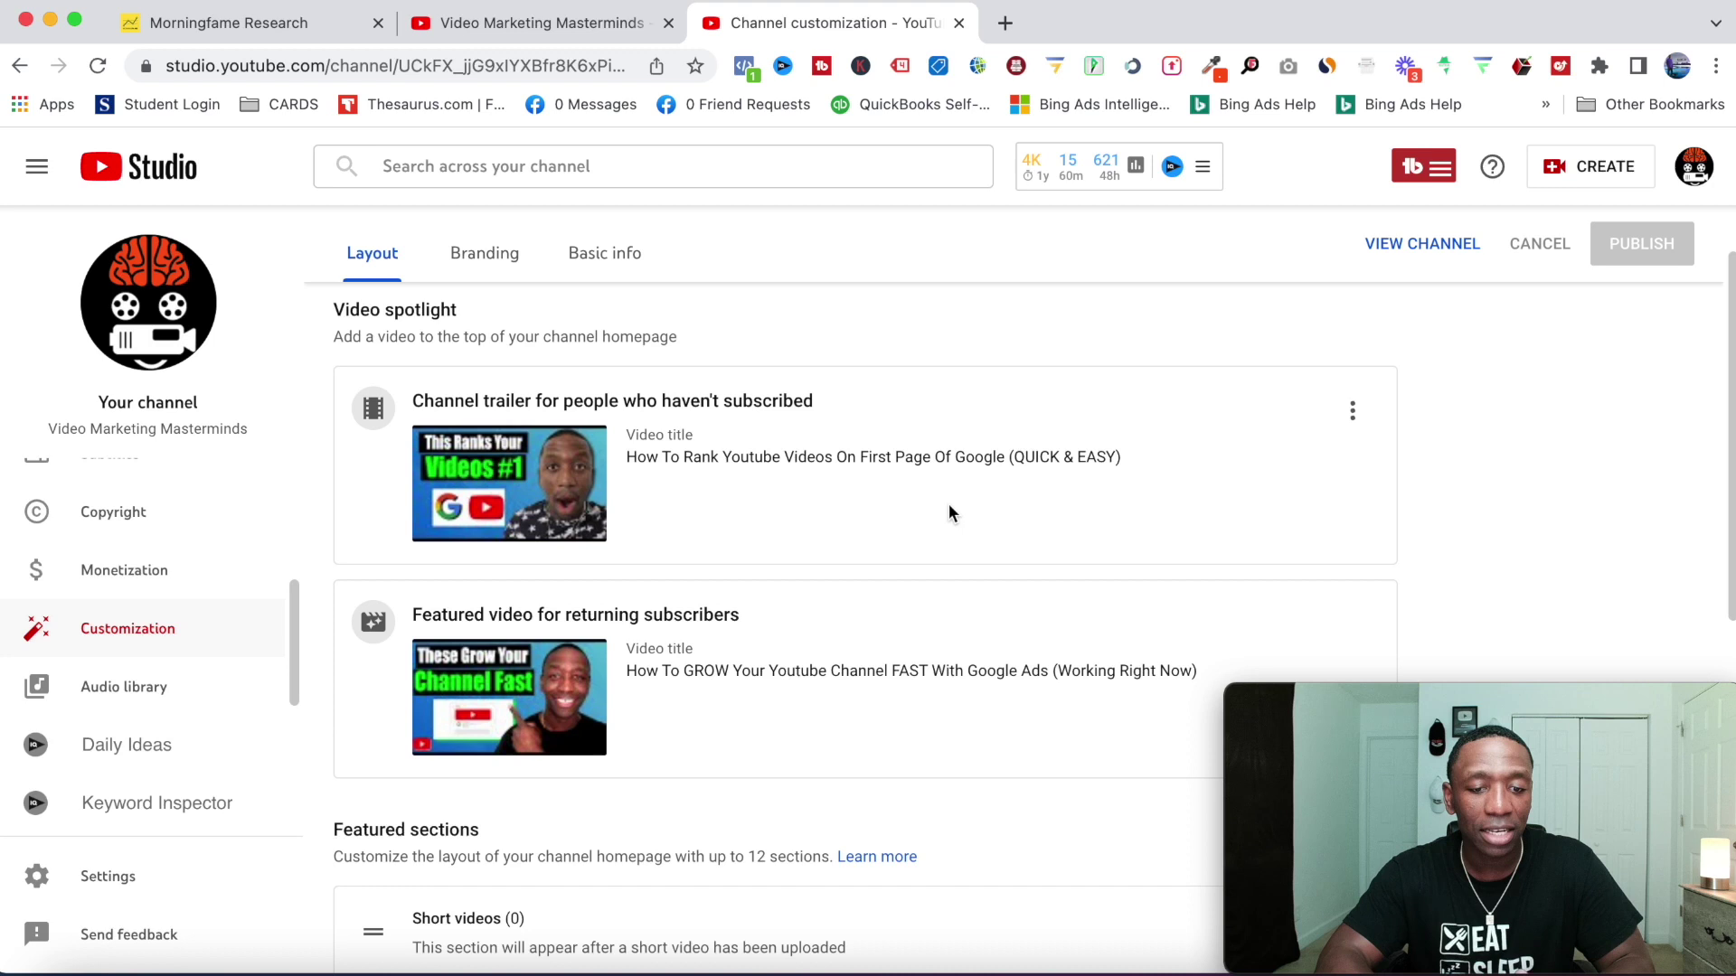
scroll(937, 507, down, 6)
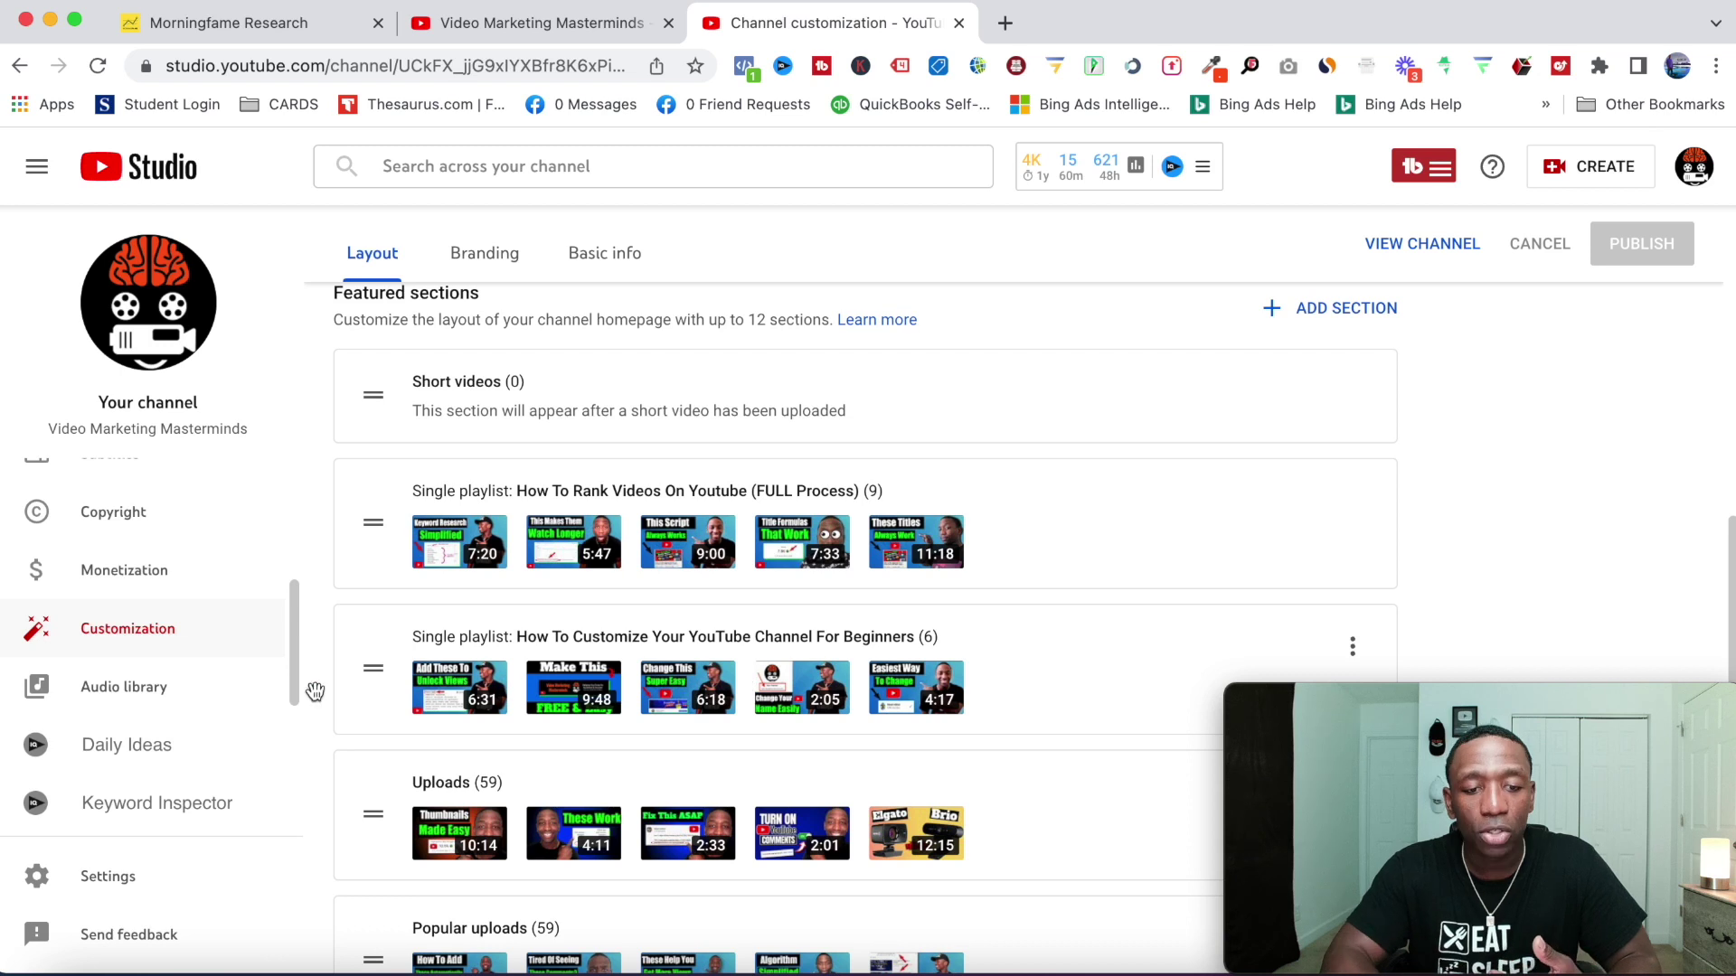
Open the channel's Playlists list in the sidebar and scroll through it.
scroll(156, 608, up, 4)
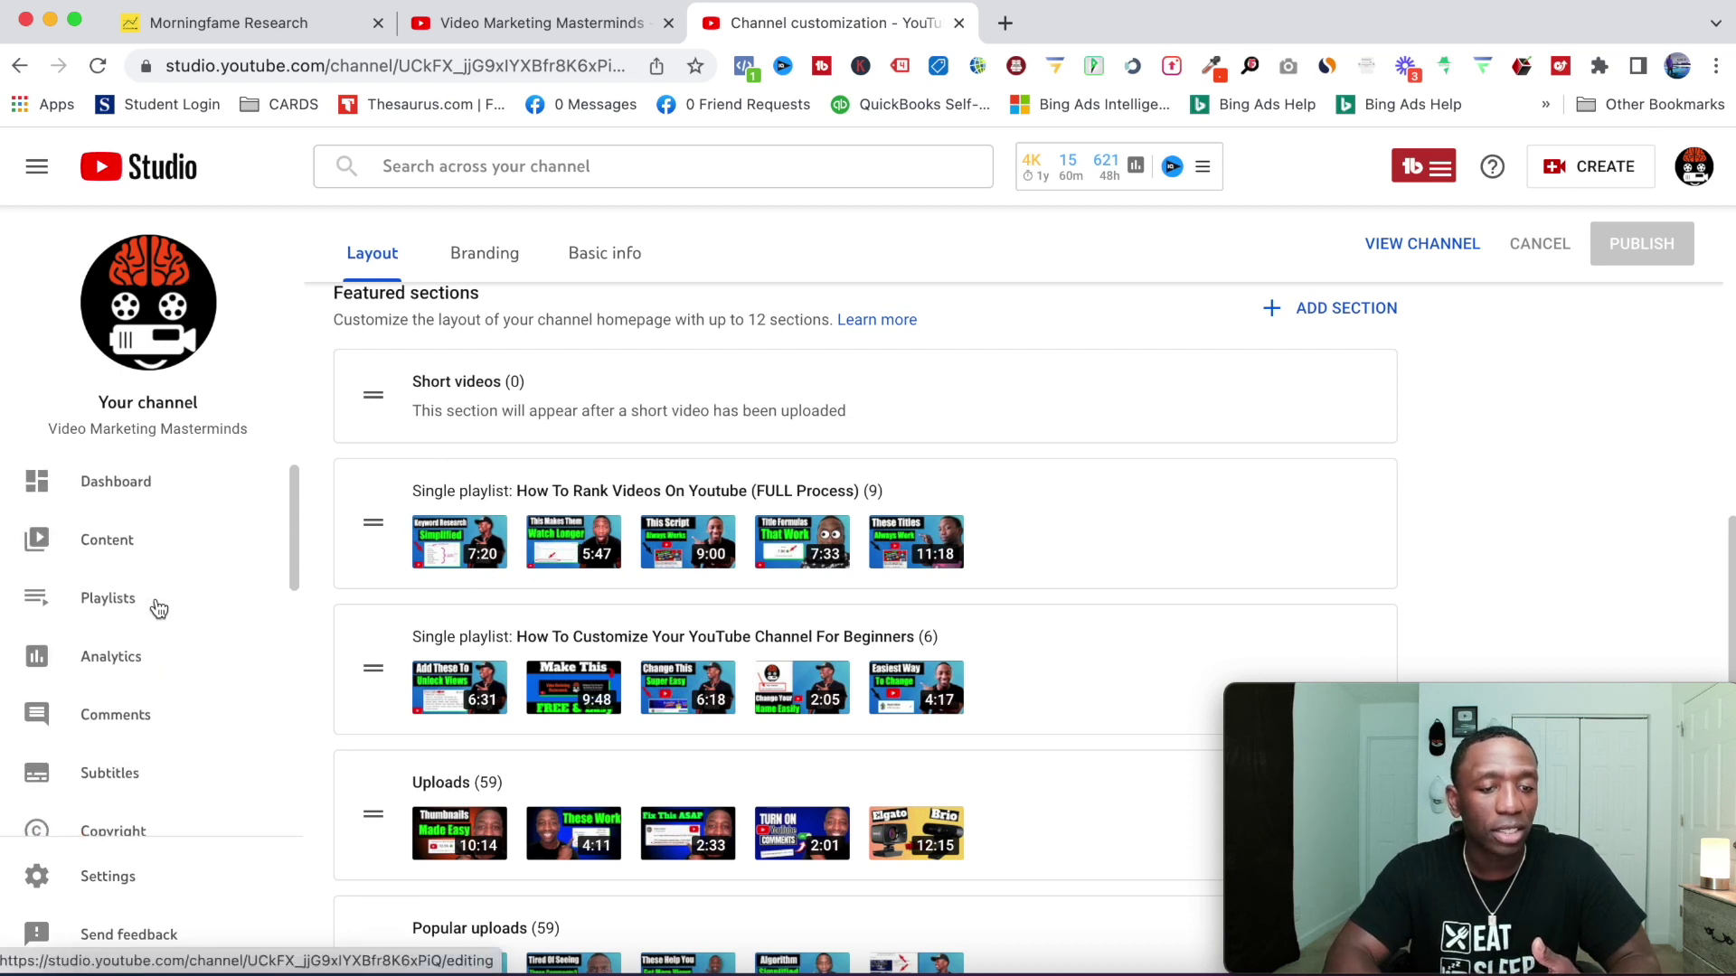
click(101, 611)
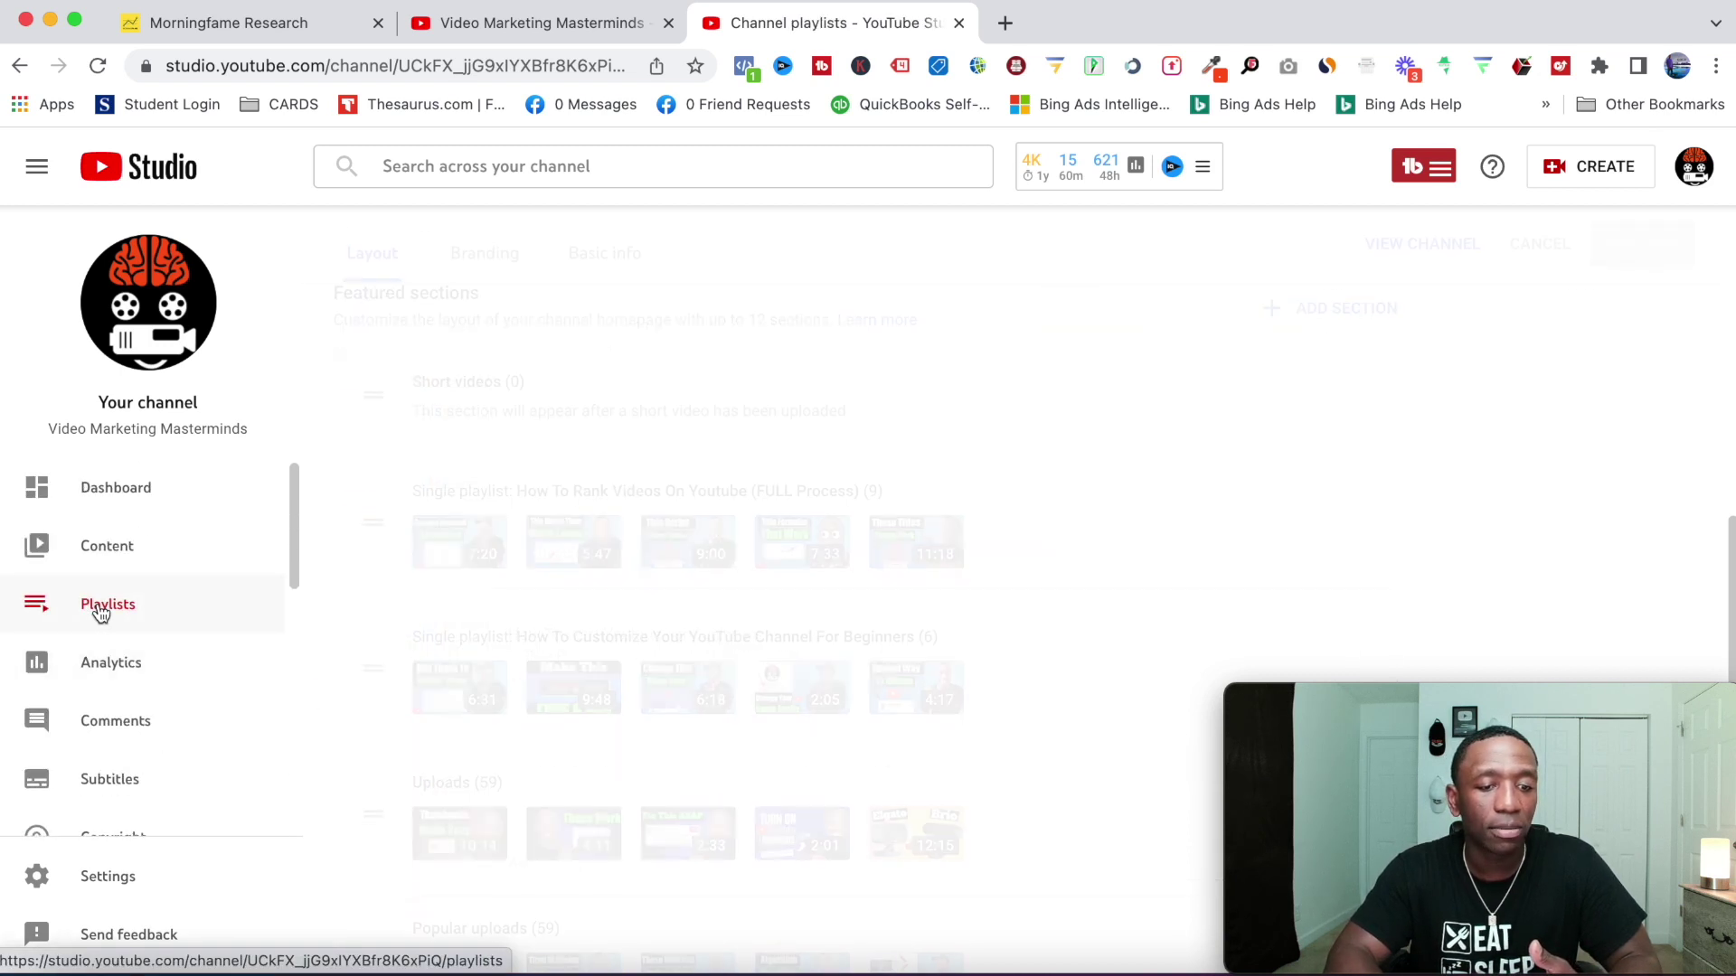
scroll(740, 421, up, 2)
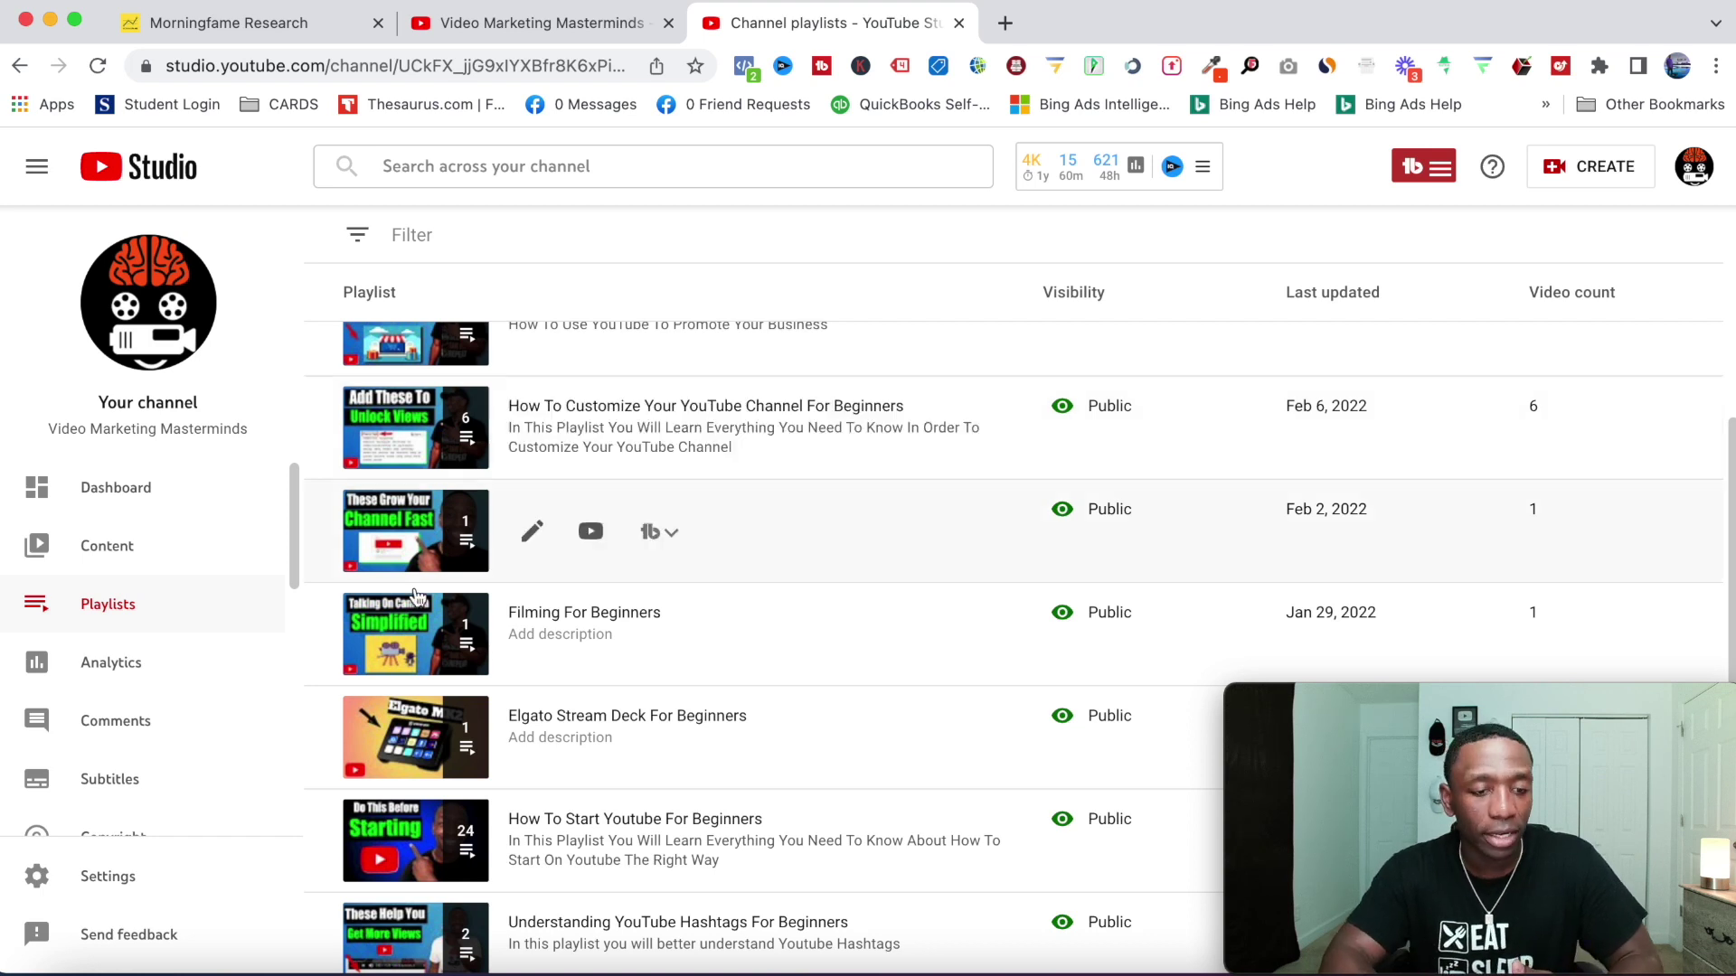
scroll(155, 615, down, 4)
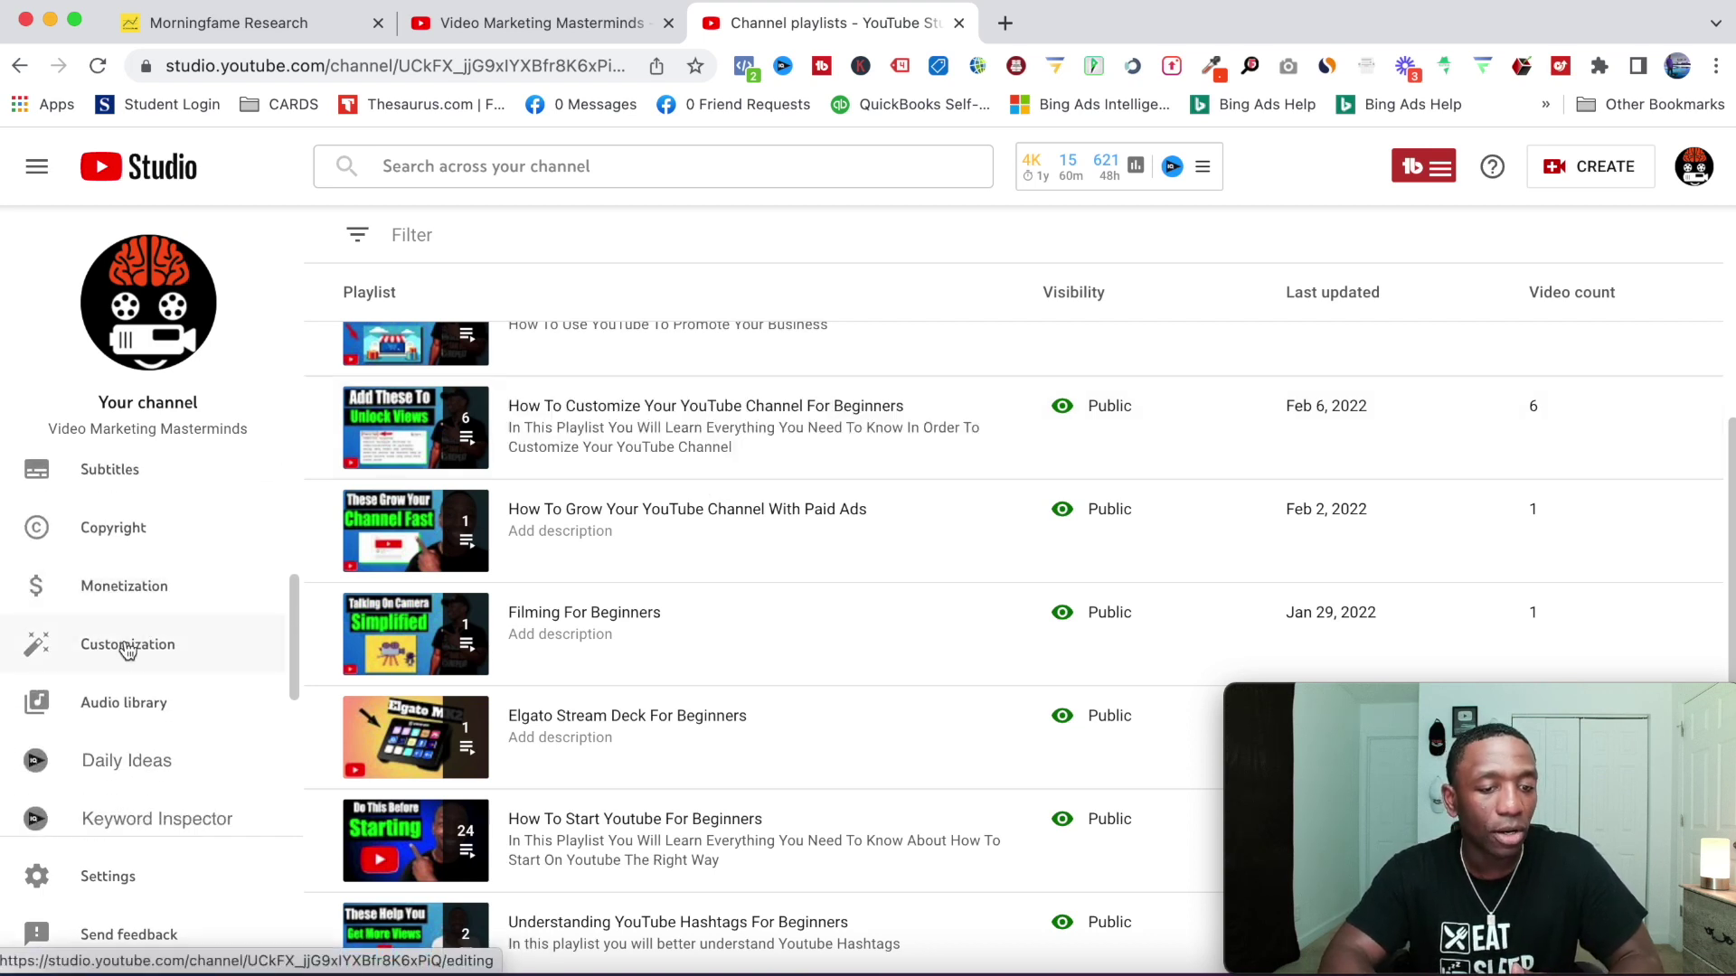
Return to Customization and view the homepage's FULL Process ranking and customization-for-beginners playlists.
click(128, 644)
click(542, 23)
scroll(768, 456, down, 3)
scroll(769, 456, down, 1)
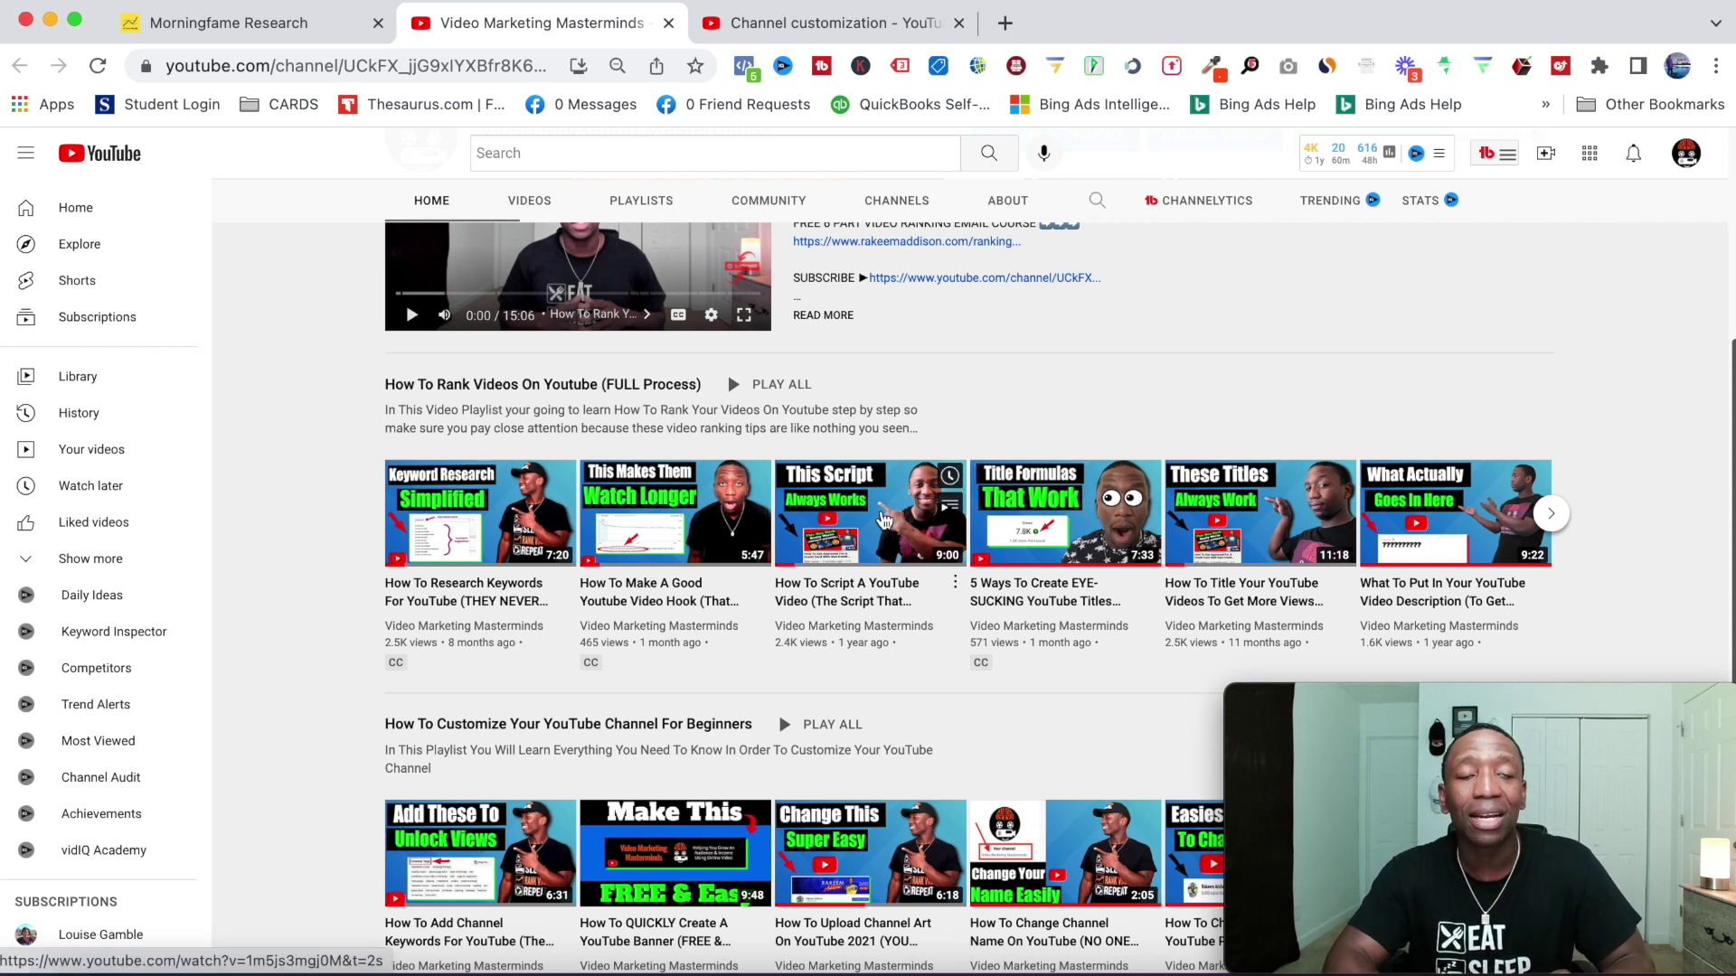
Back on the Layout page, view ADD SECTION types like Single, Created and Multiple playlists.
click(832, 23)
scroll(1435, 488, down, 2)
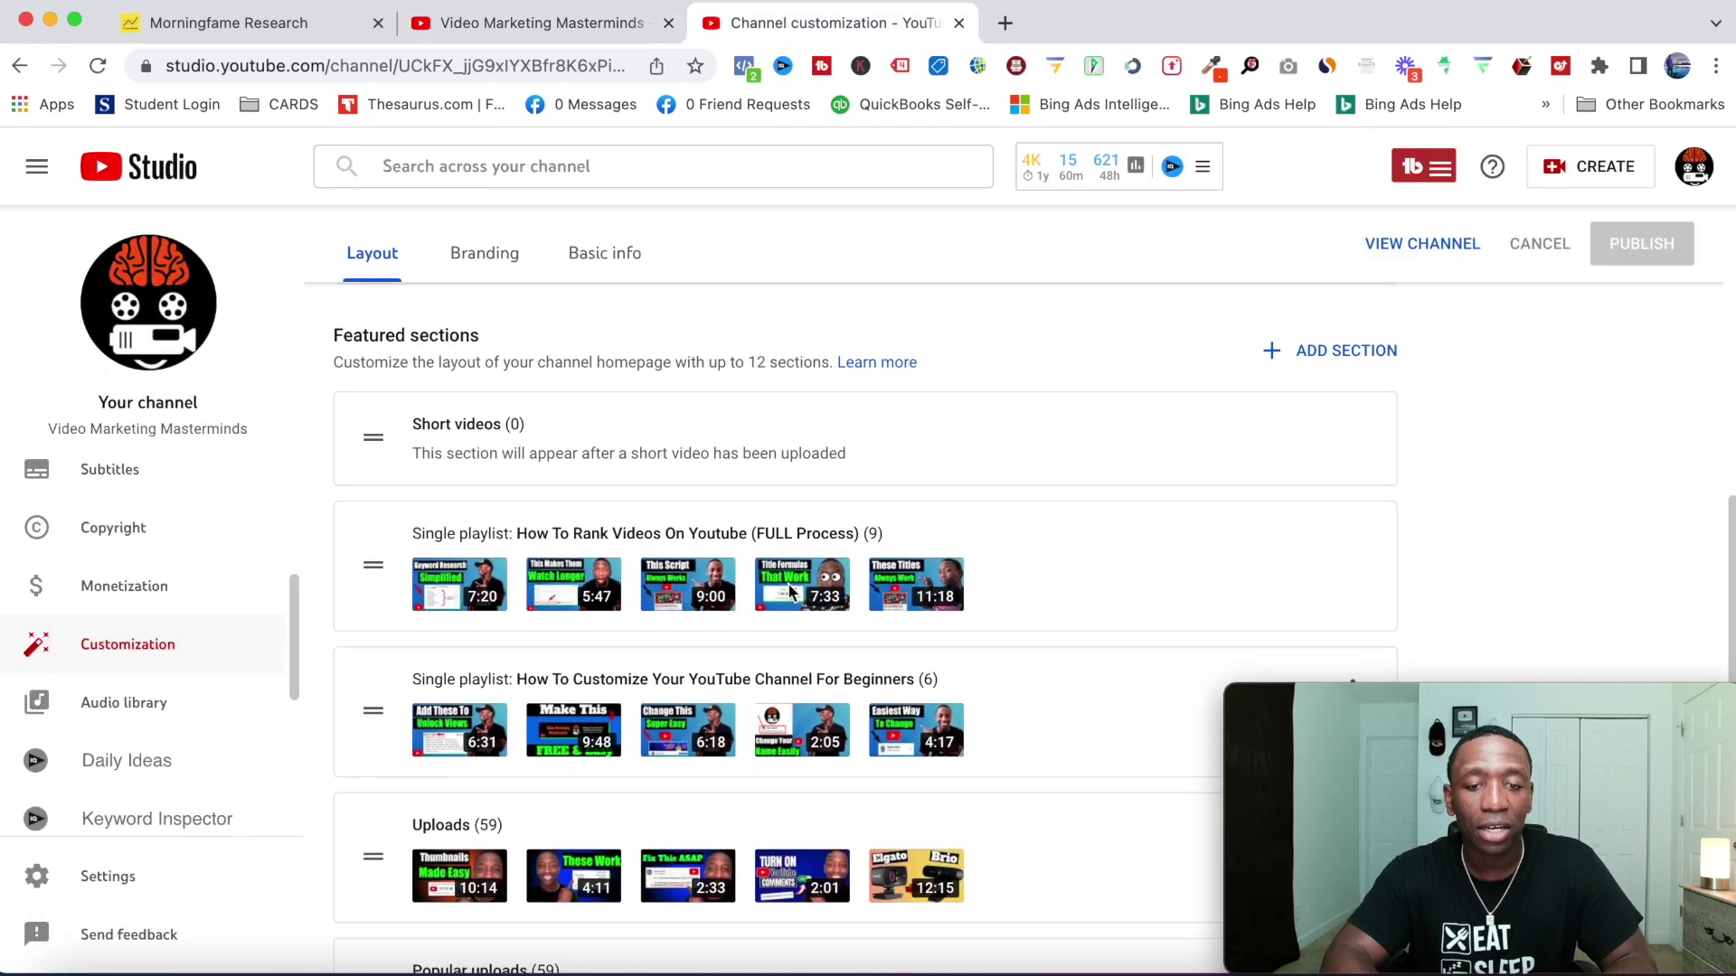
scroll(1436, 488, up, 2)
click(1322, 490)
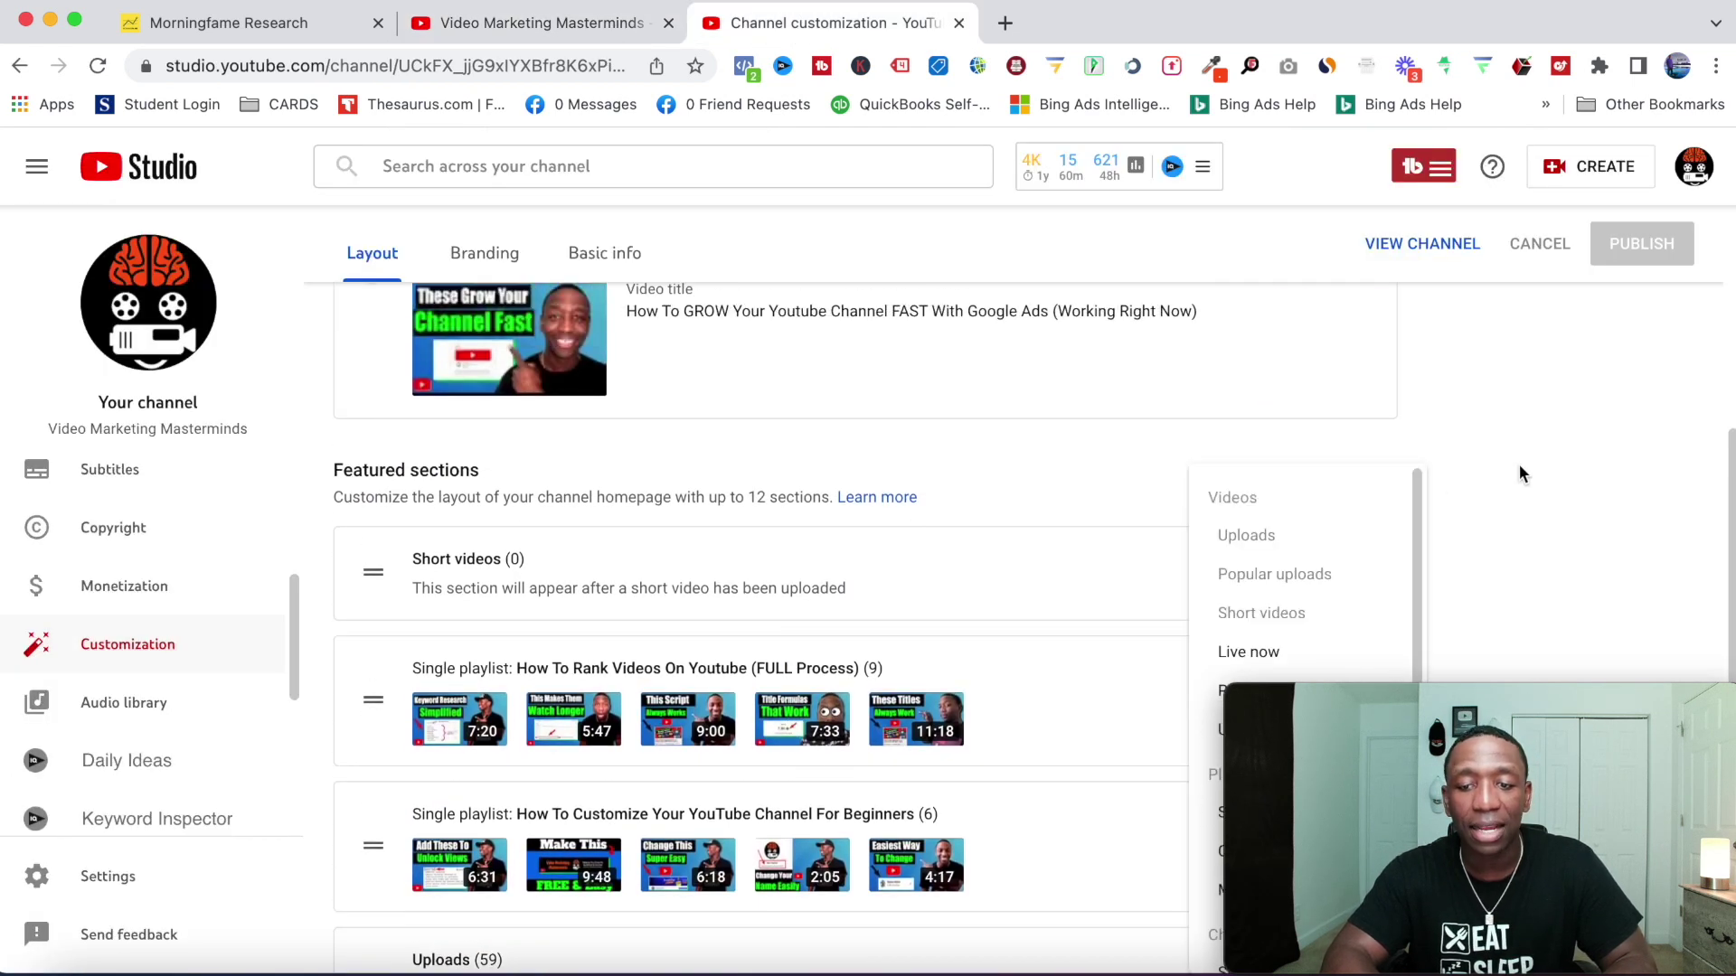
drag(1531, 704, 1506, 253)
click(1411, 827)
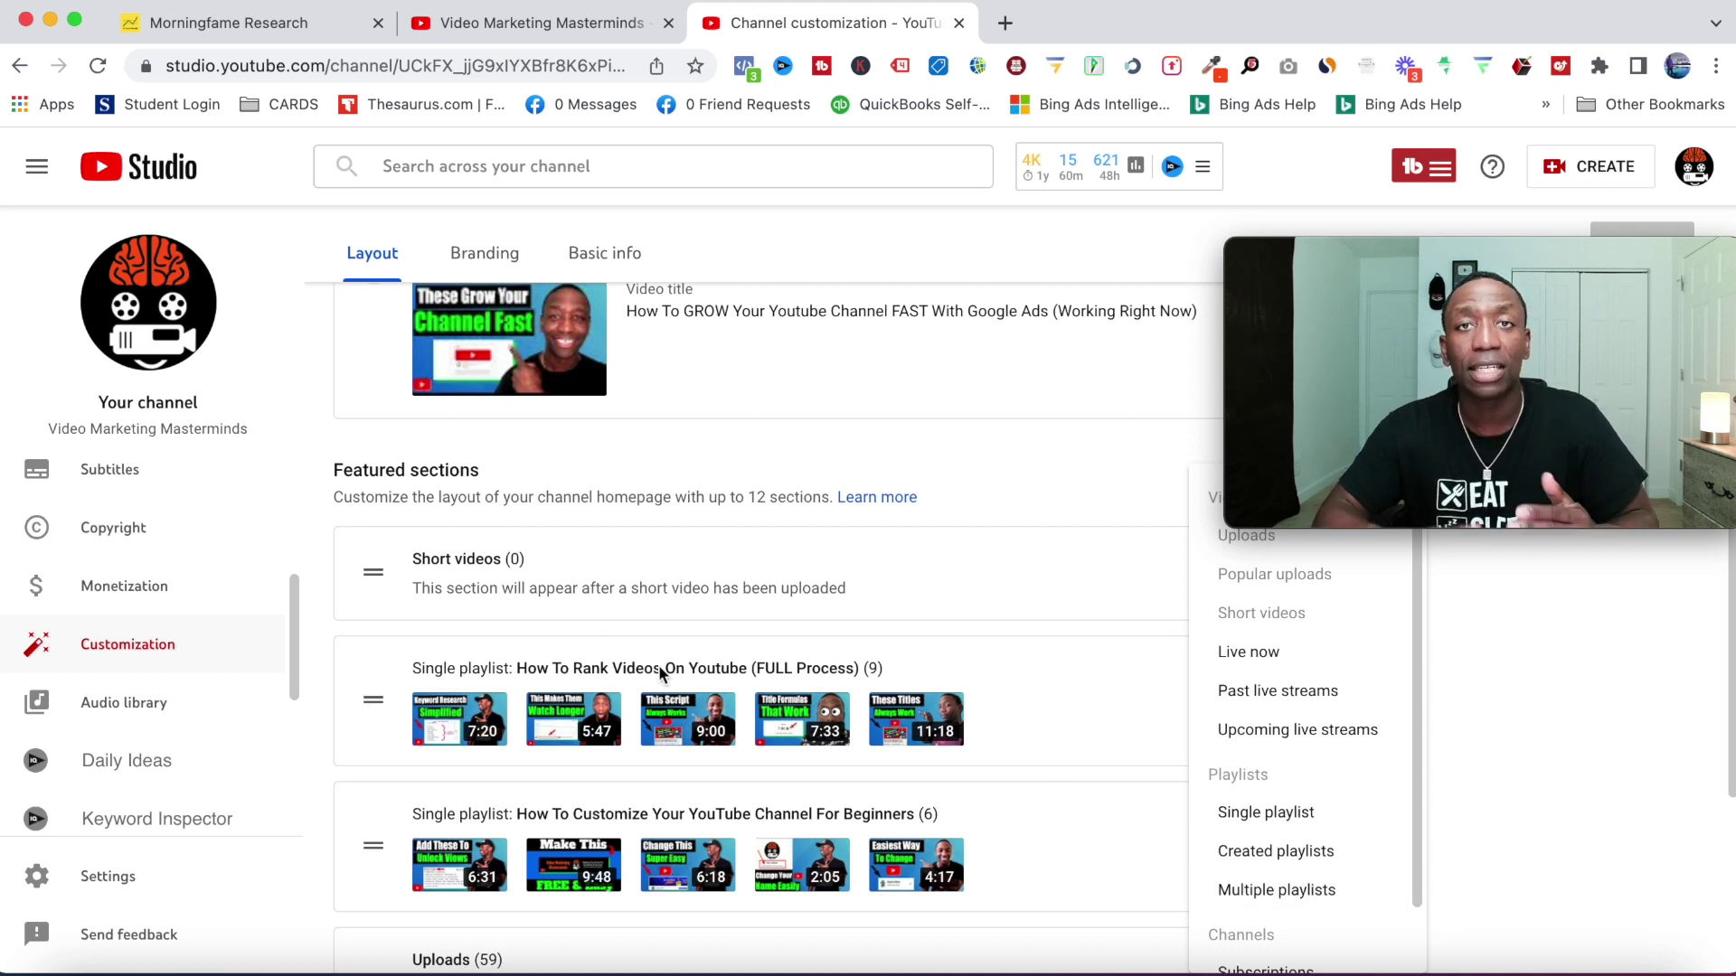
Review the Basic info description, Channel URL, Custom URL and Links sections.
scroll(719, 271, up, 6)
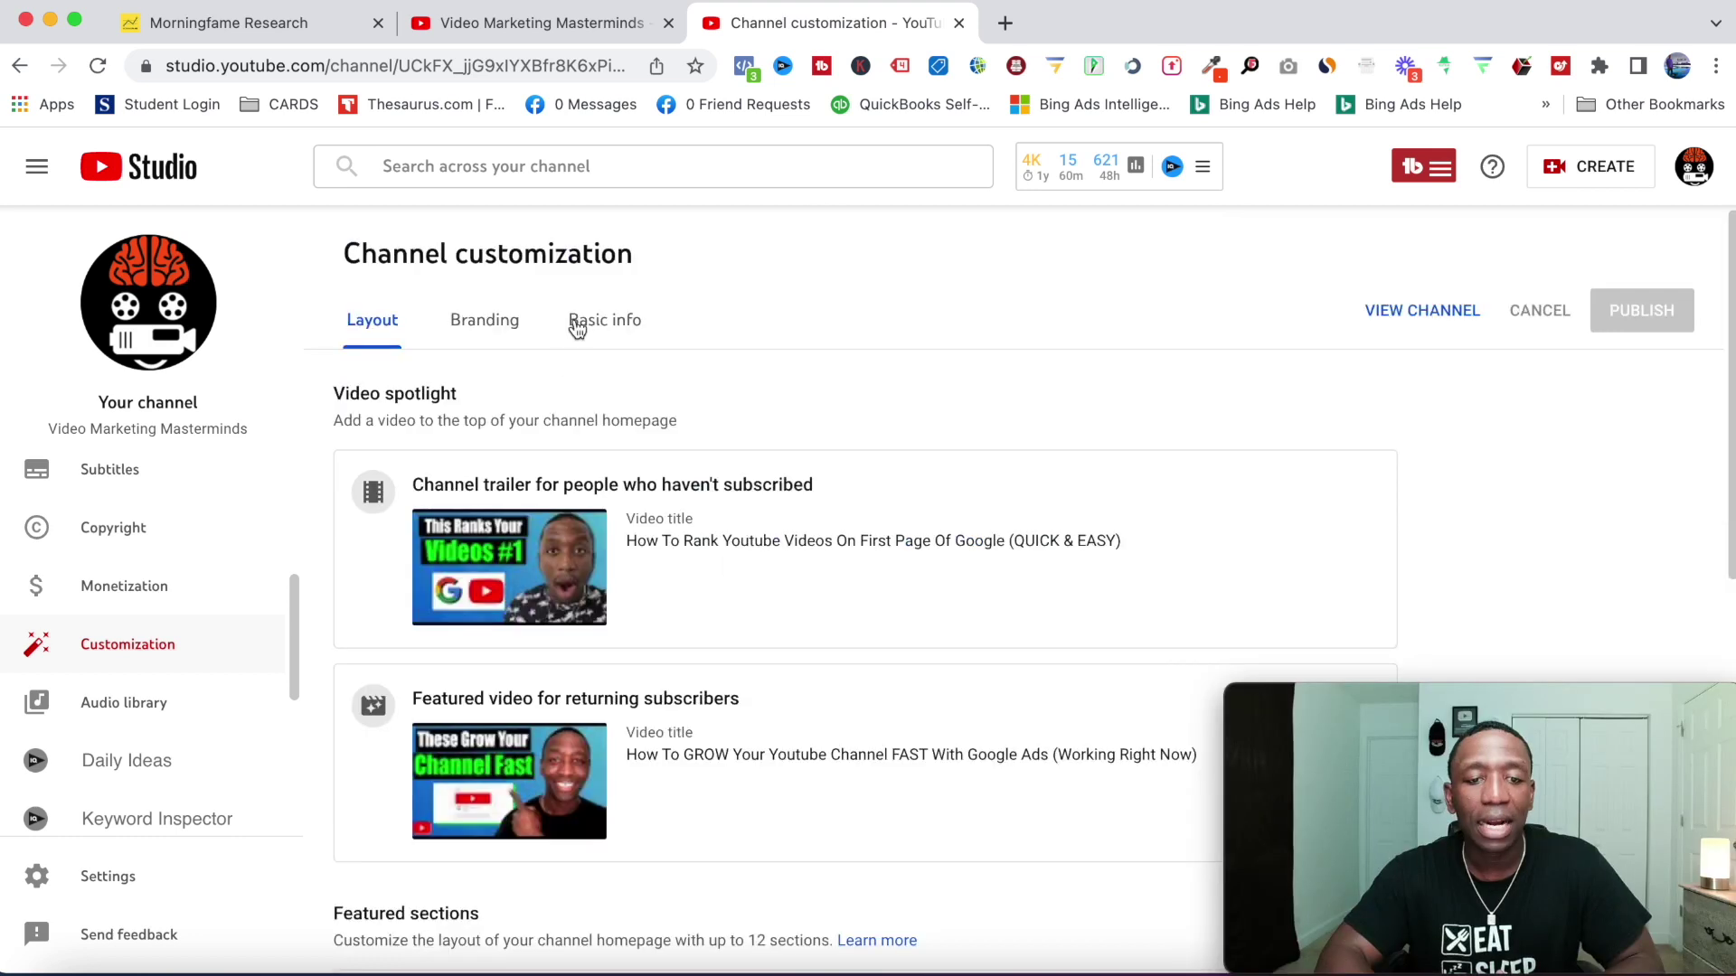
click(629, 333)
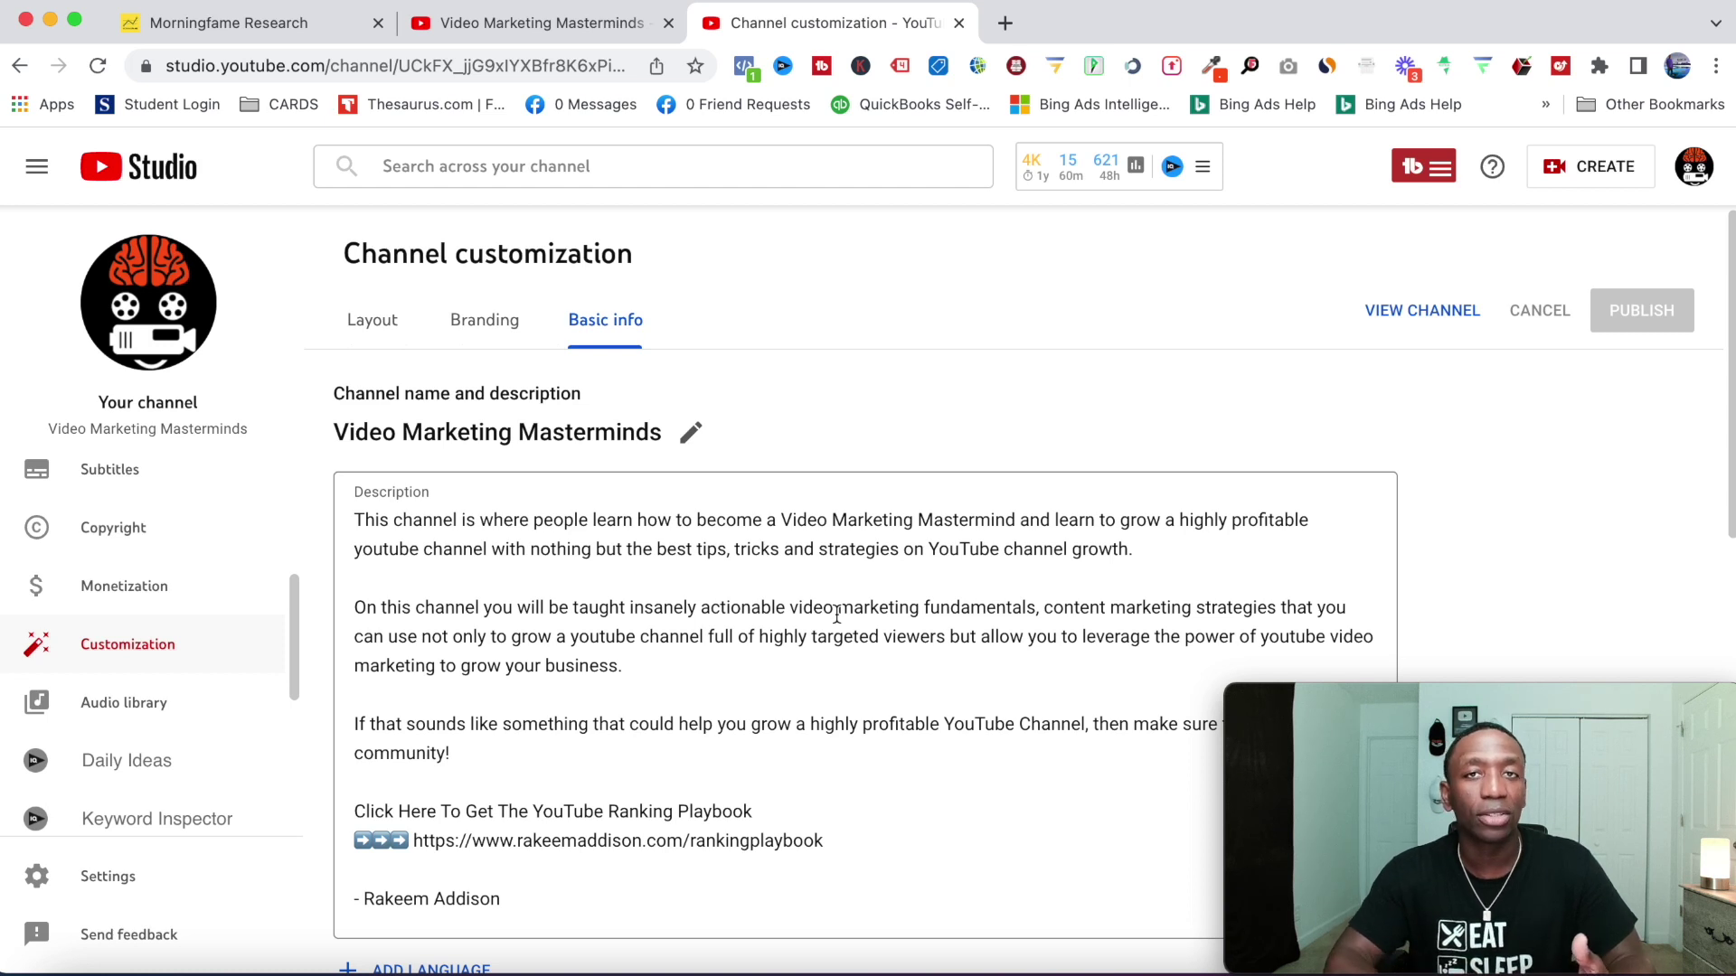
scroll(805, 579, down, 2)
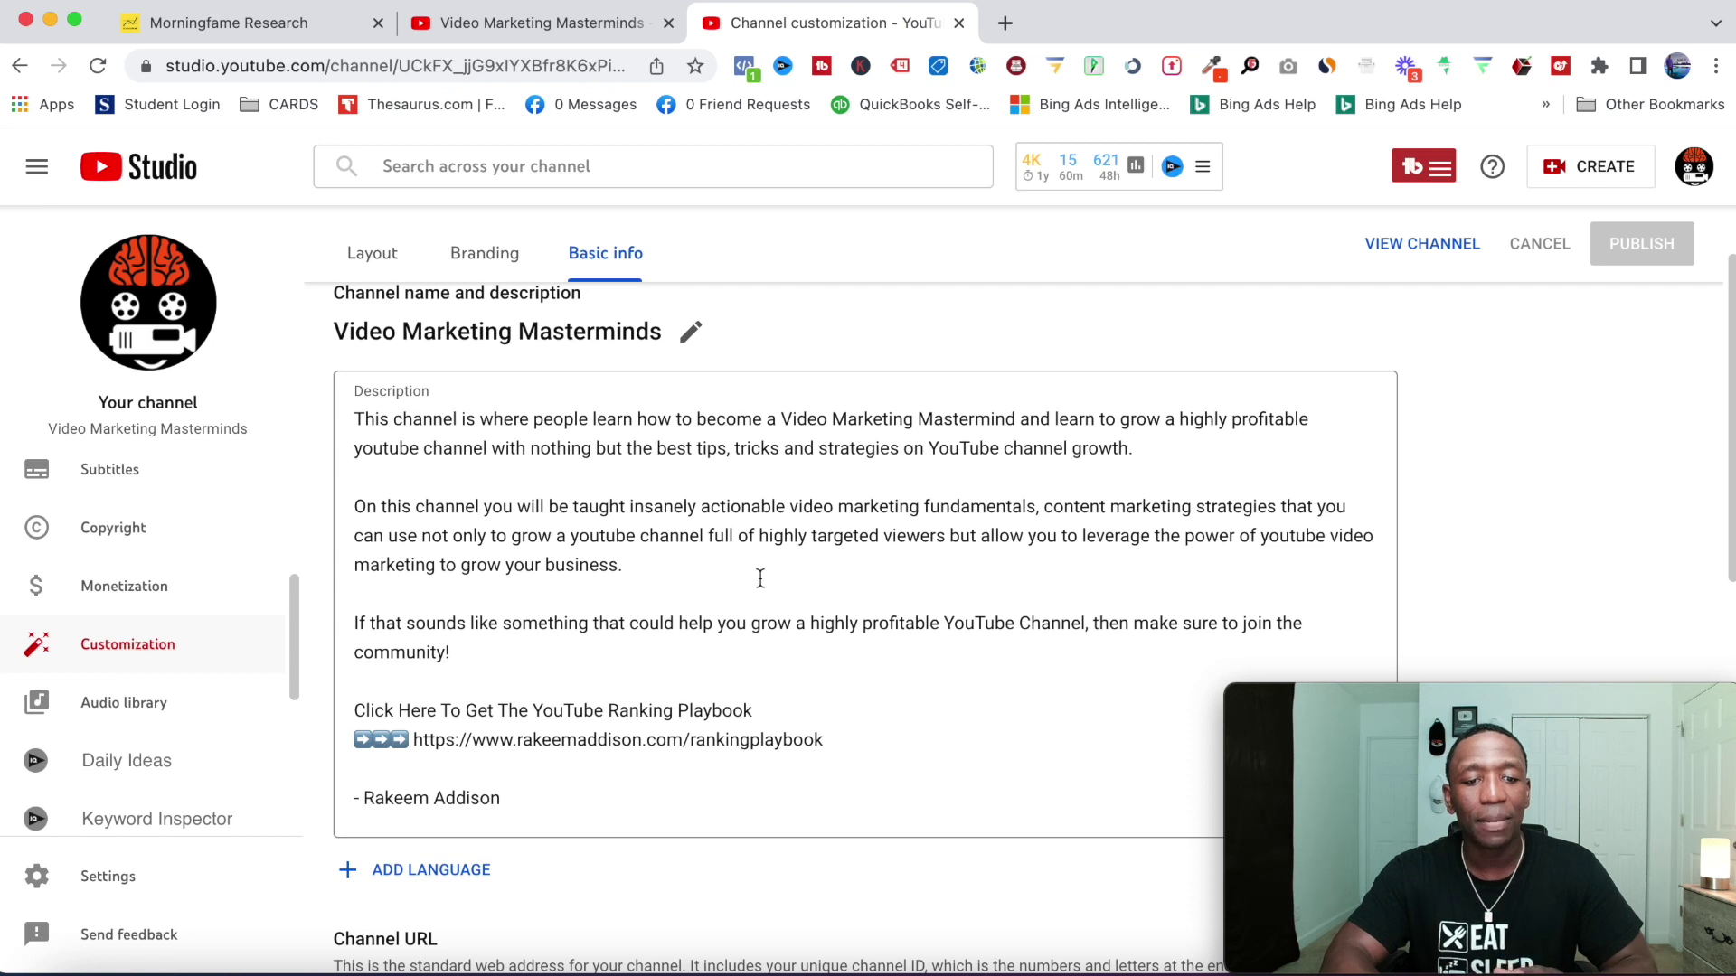
scroll(761, 579, down, 1)
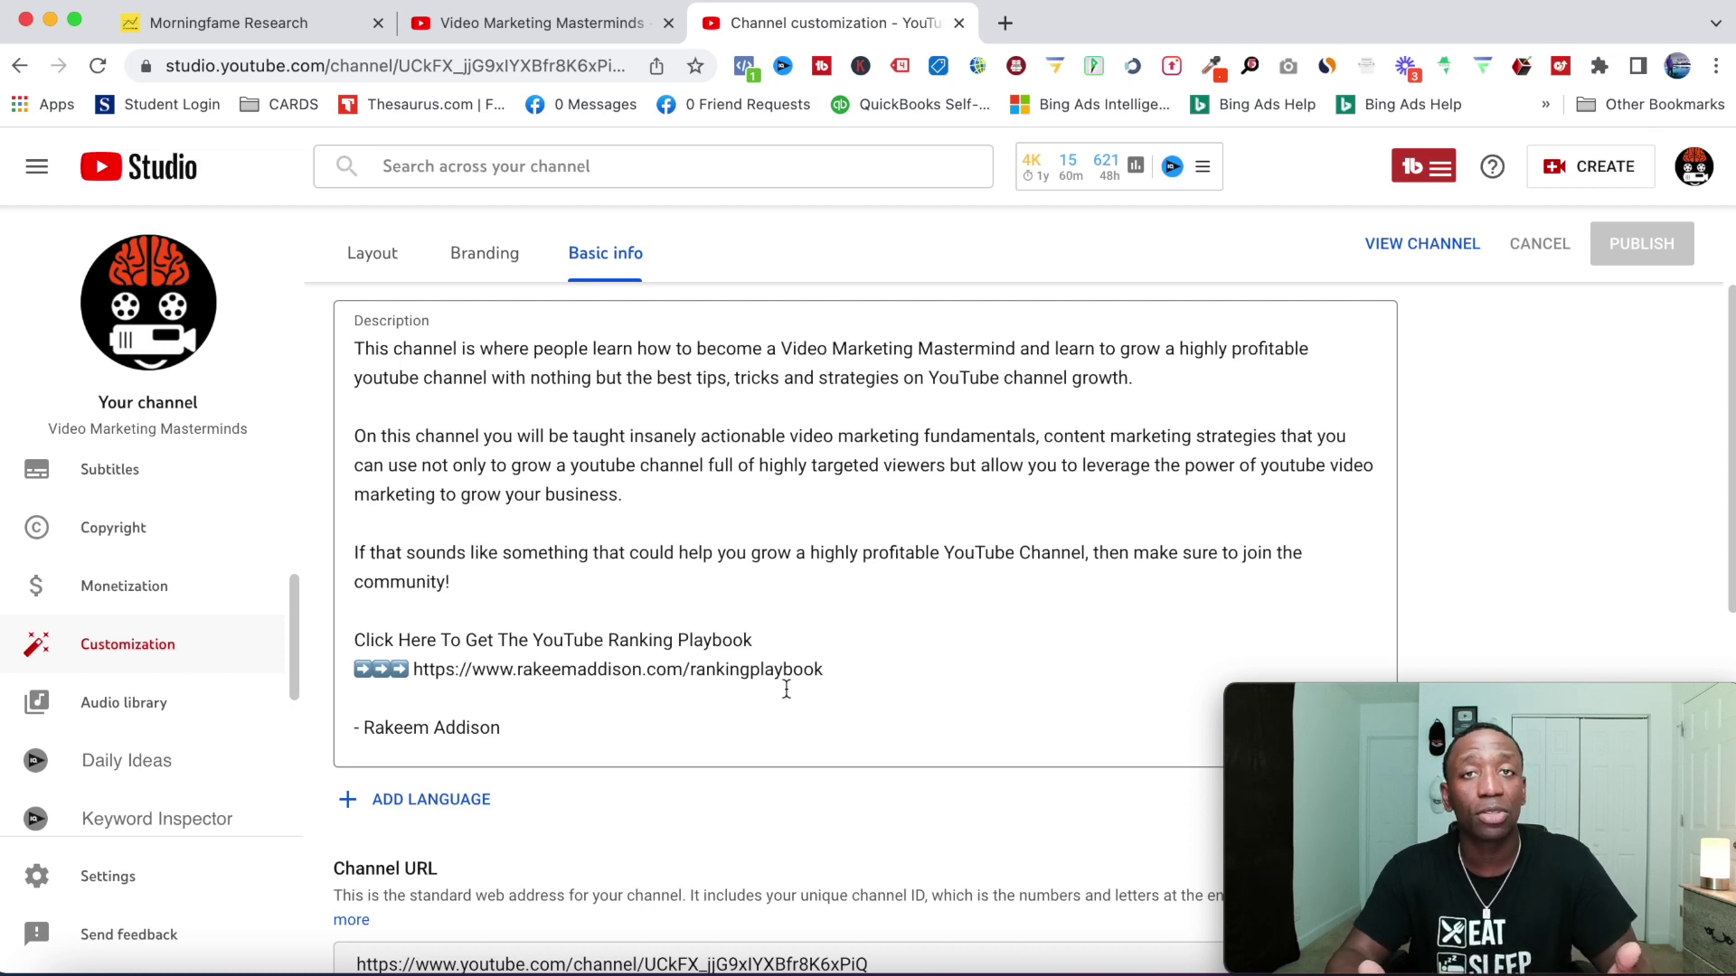
scroll(807, 579, down, 6)
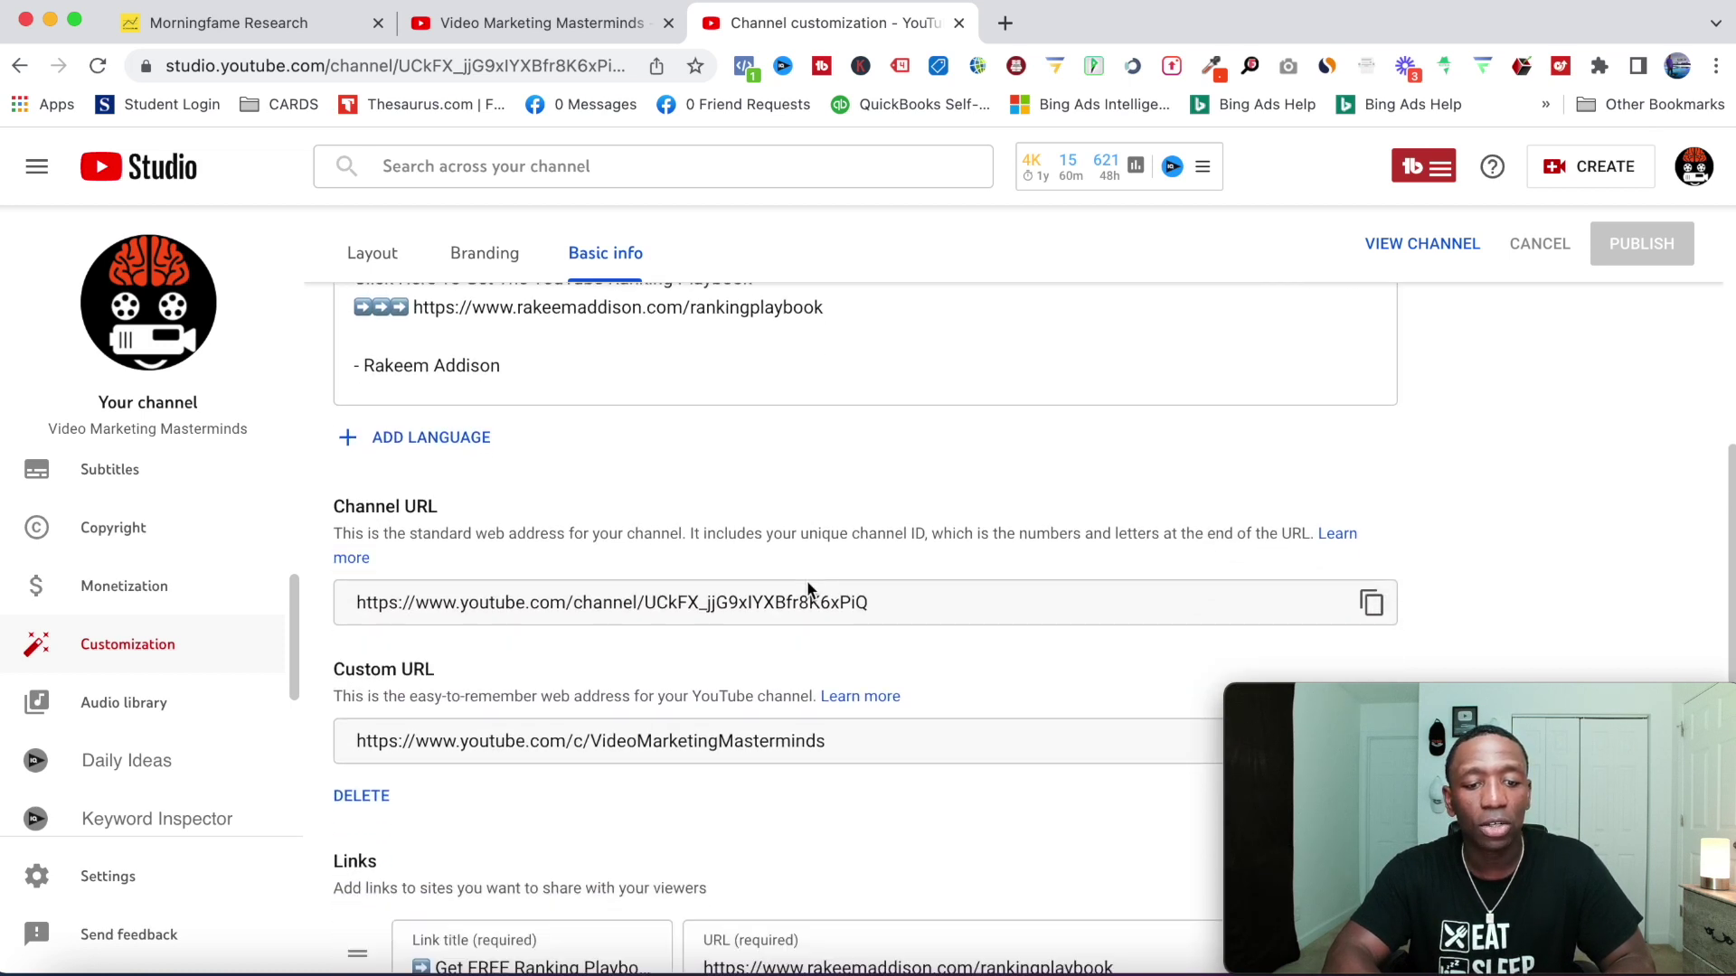
scroll(806, 578, down, 2)
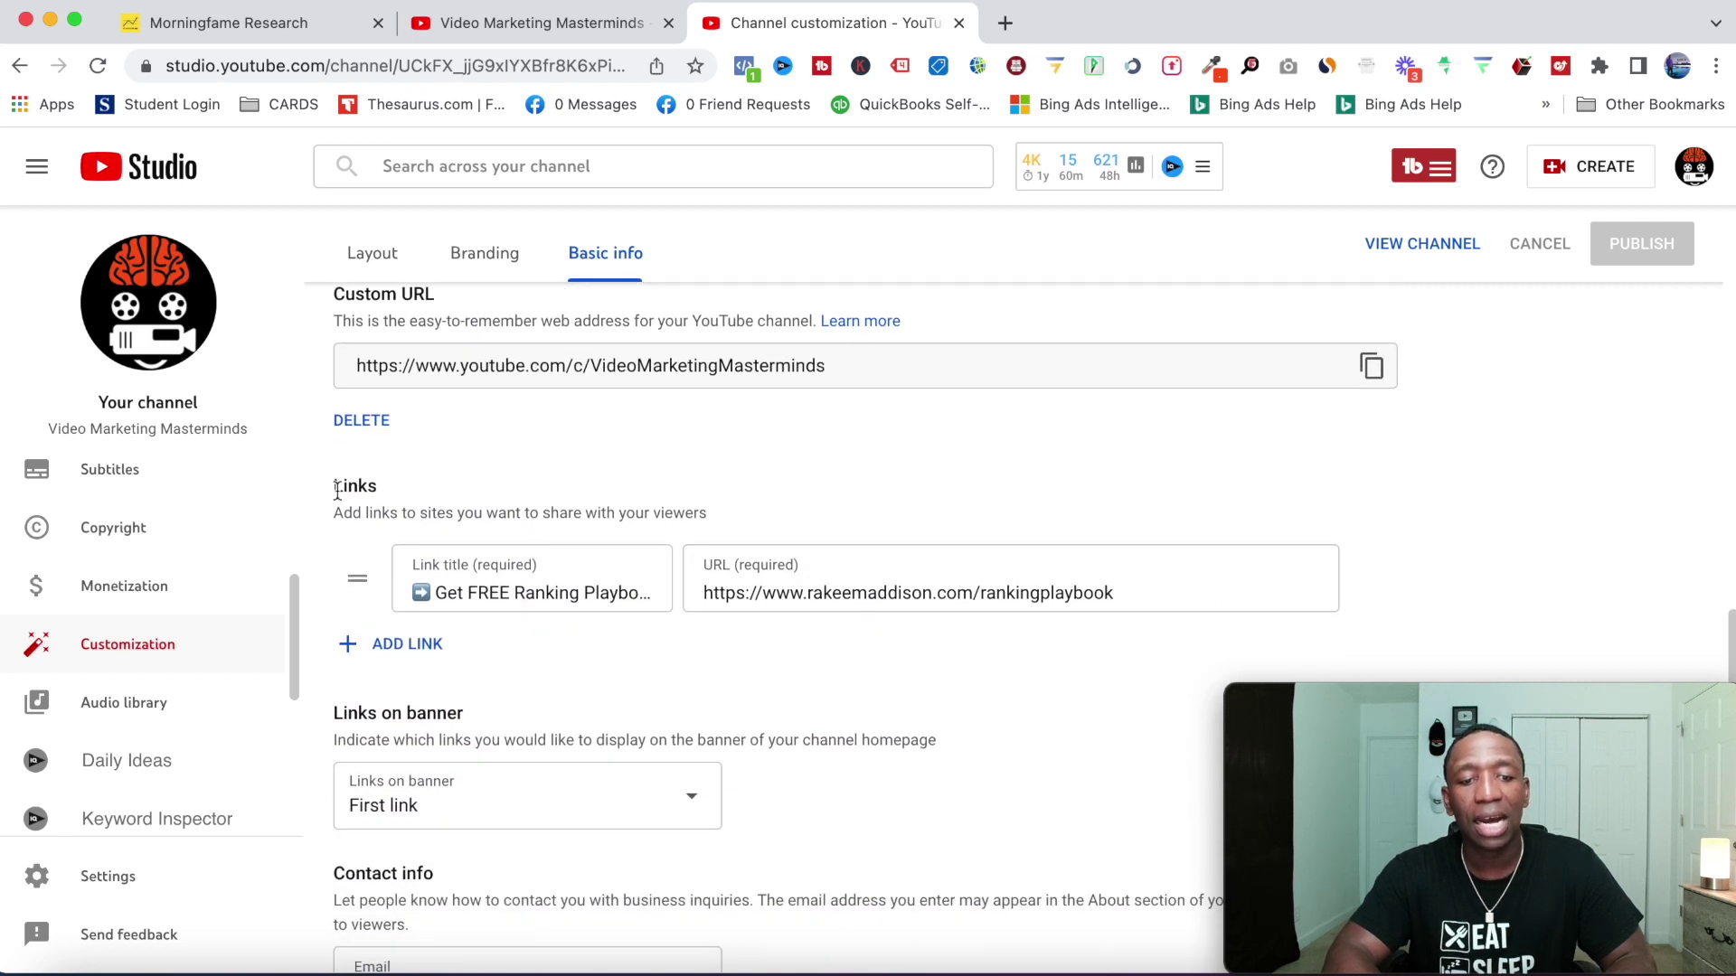
click(595, 31)
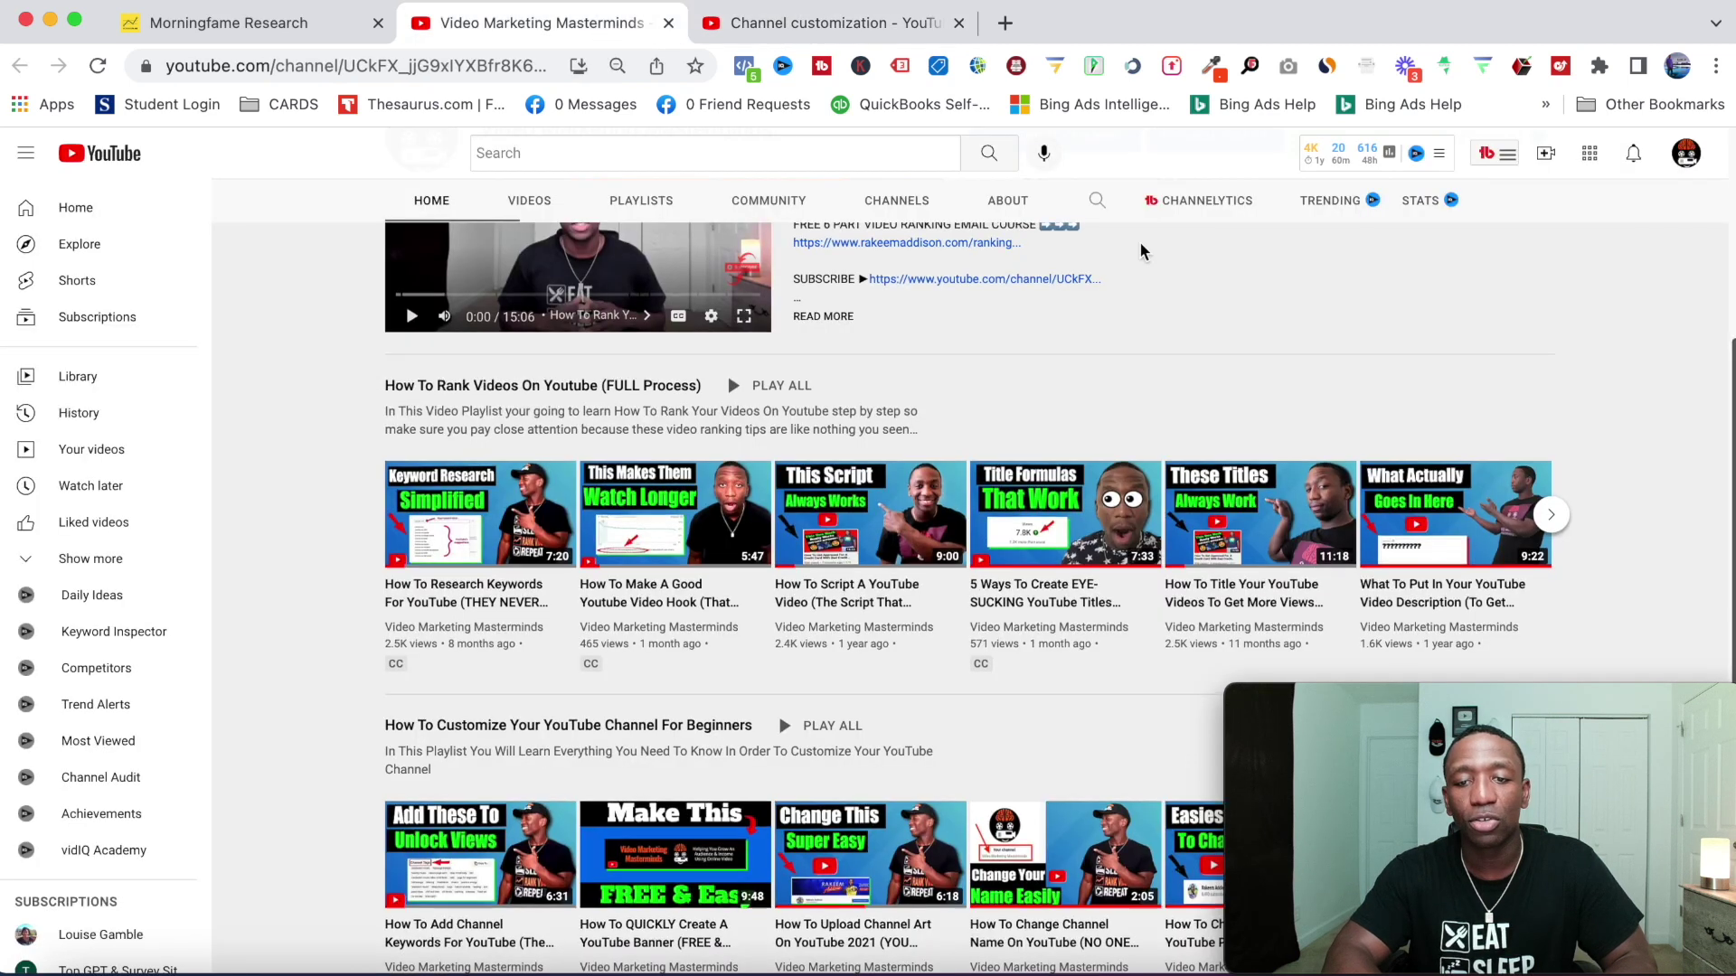
Set Links on banner to First link and select the 'Get FREE Ranking Playbook' link title.
scroll(1143, 249, up, 5)
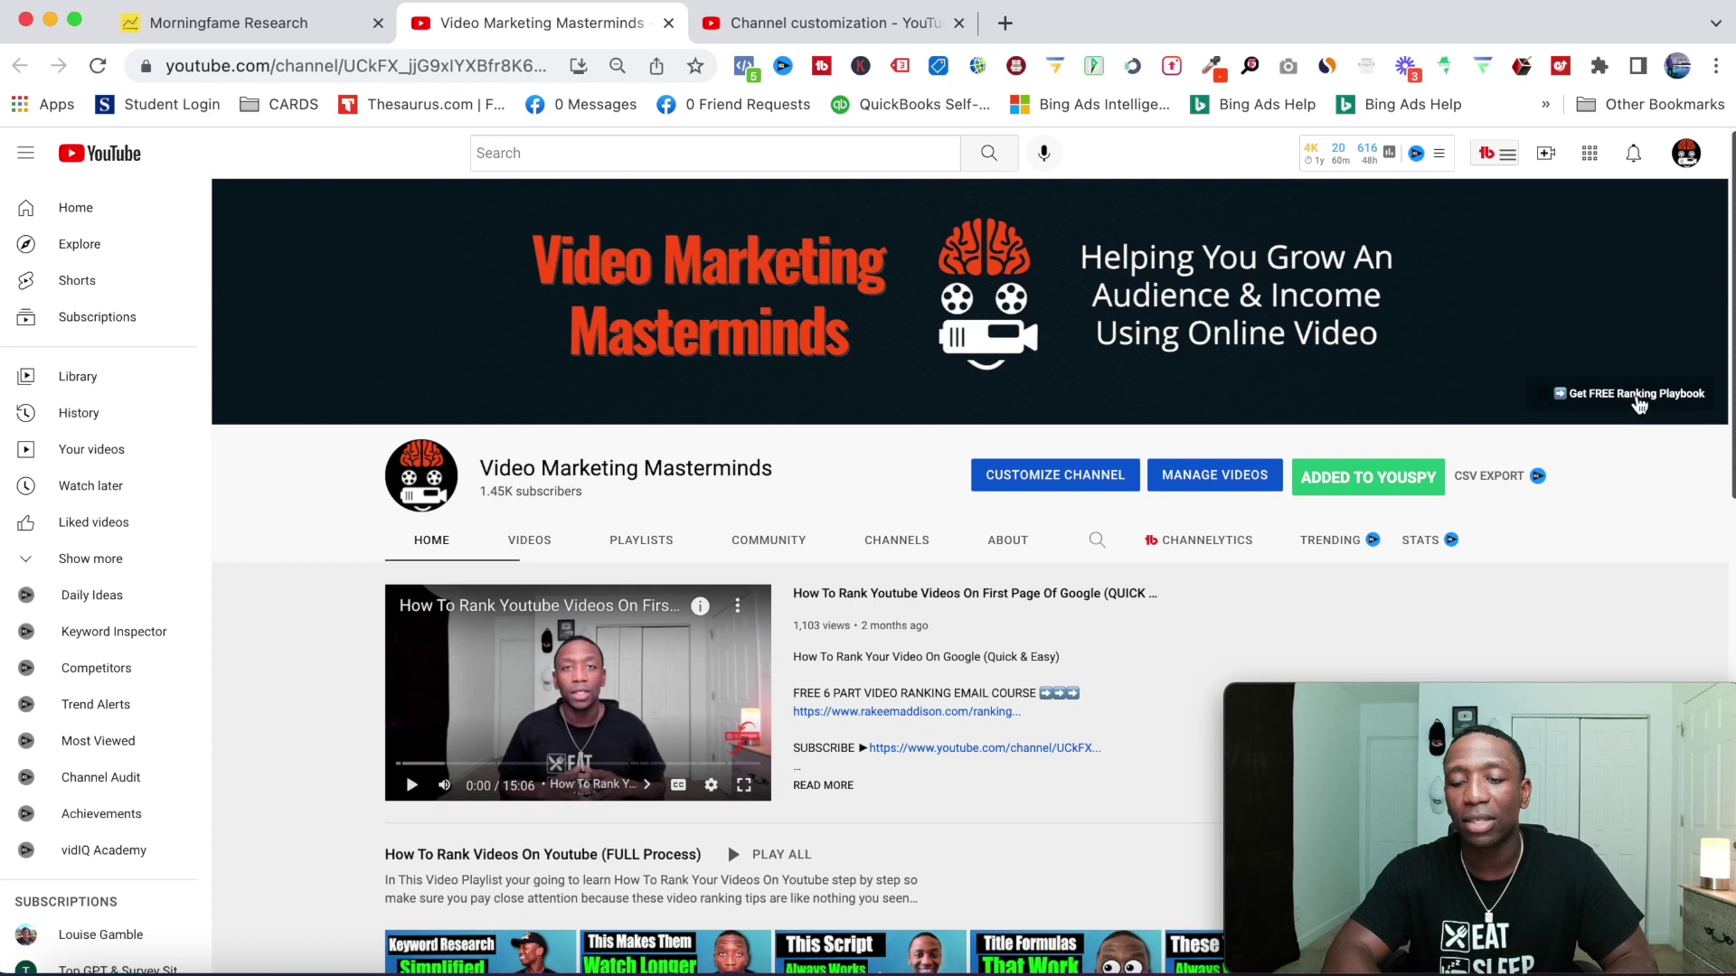
click(904, 23)
scroll(832, 462, down, 2)
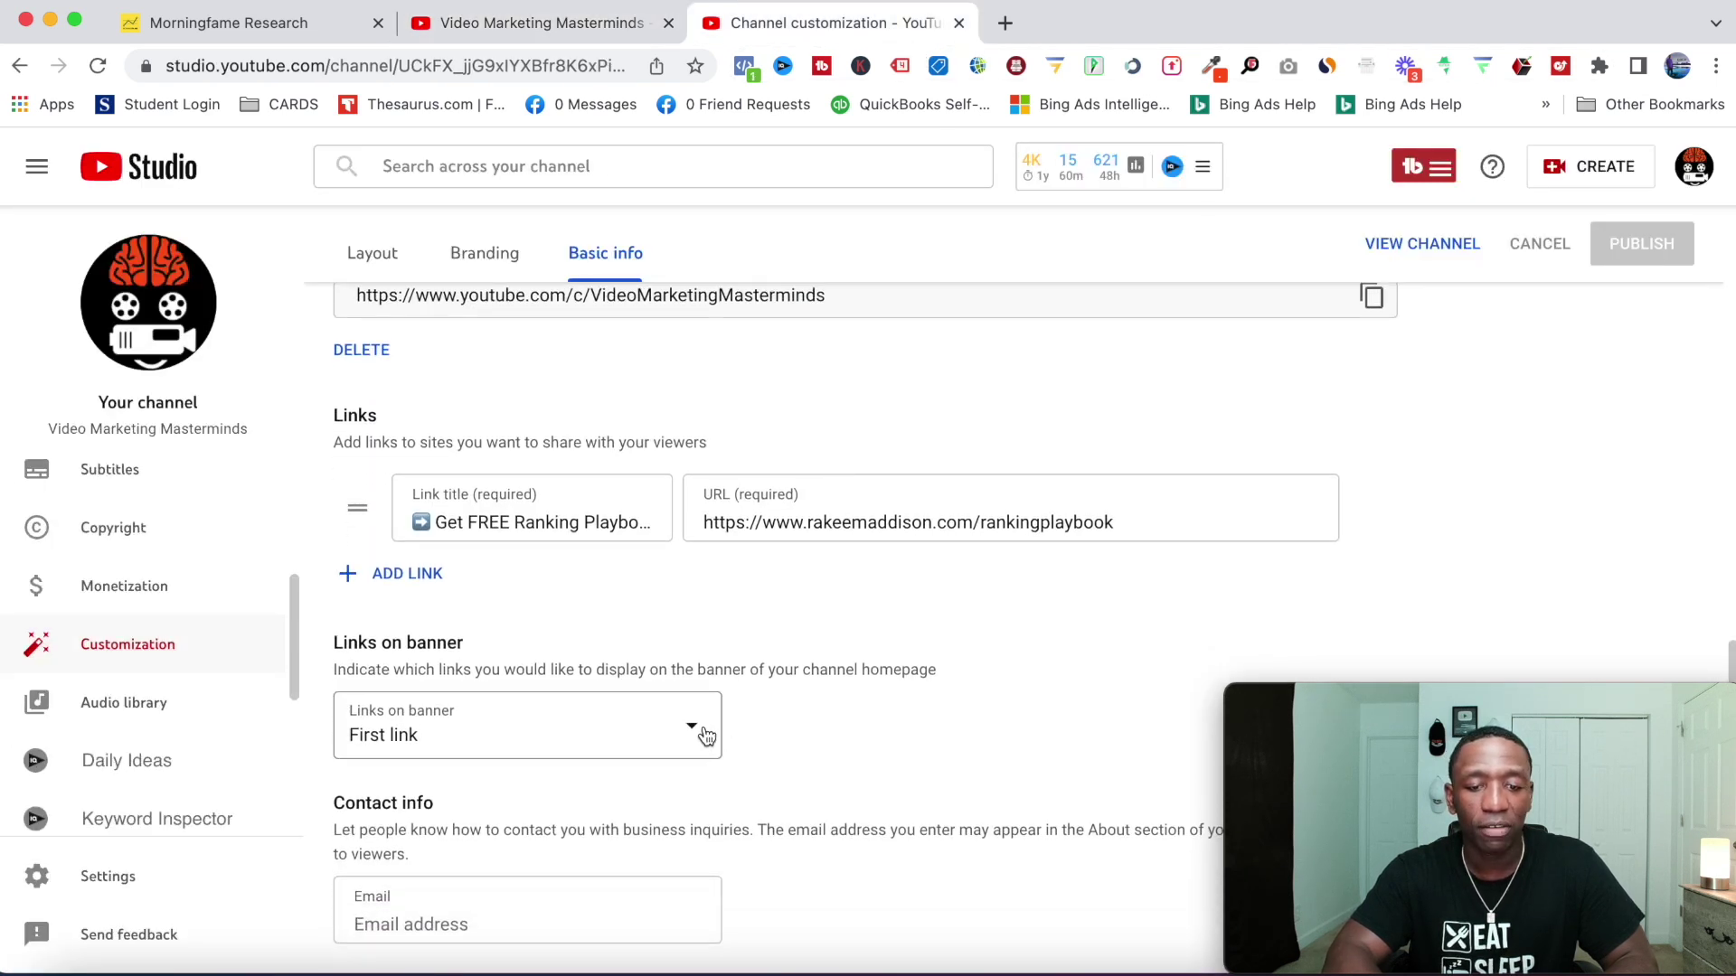
click(624, 737)
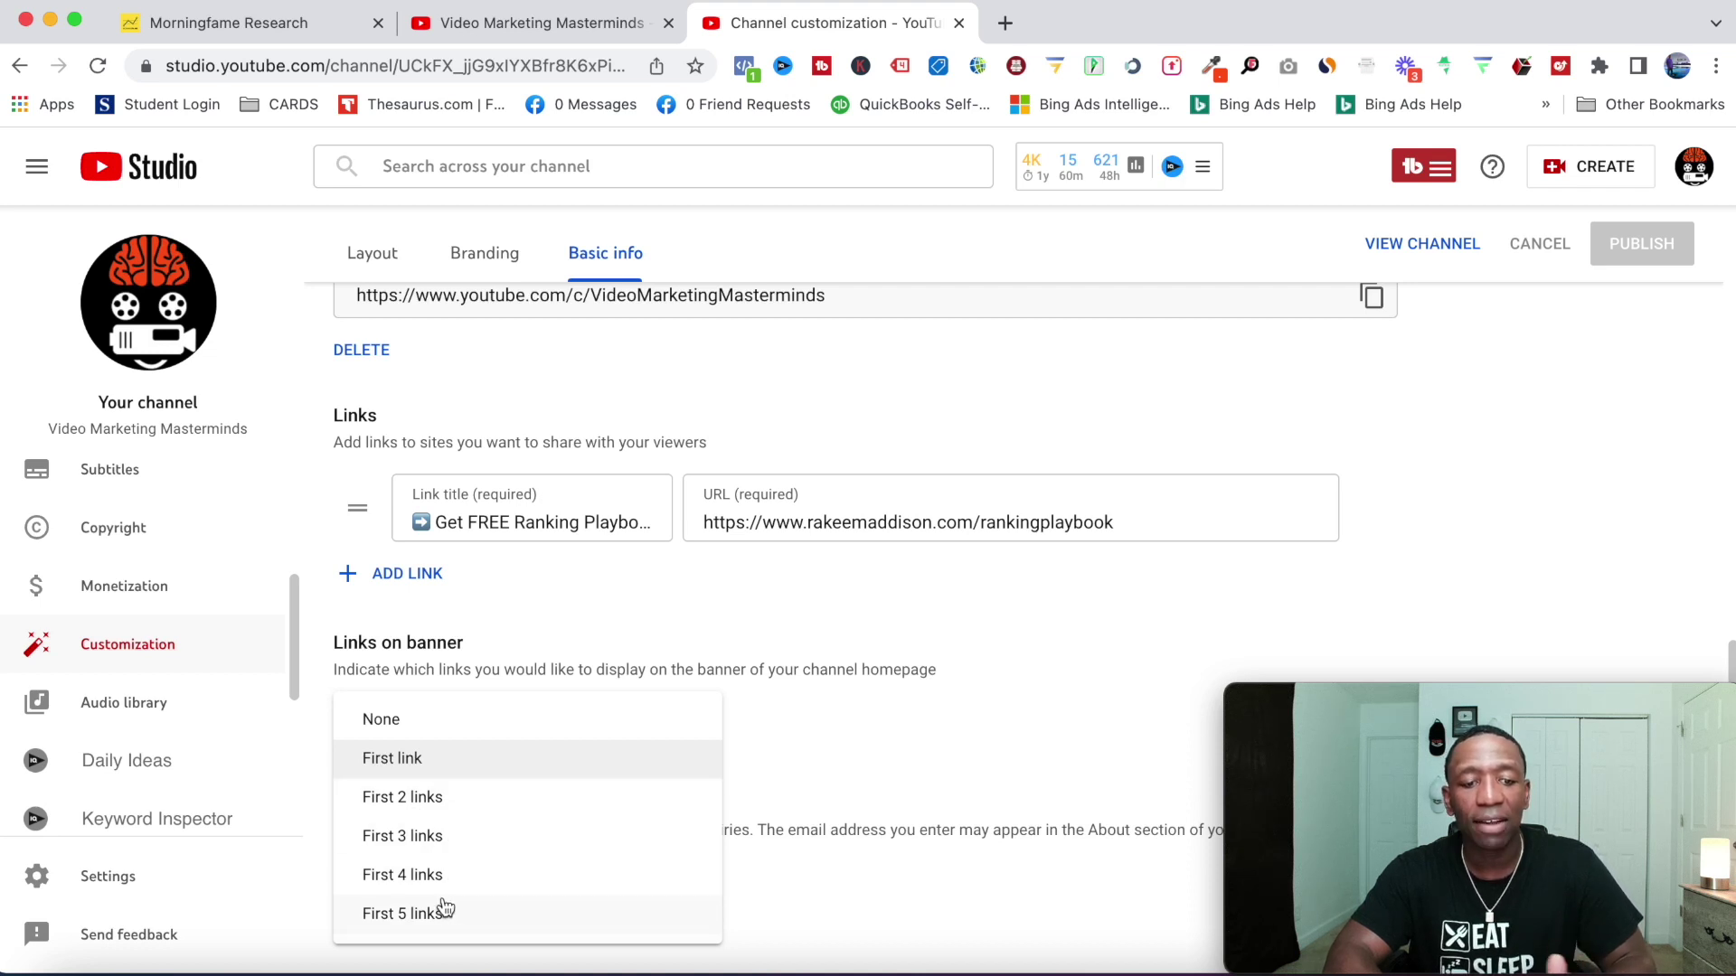
click(451, 765)
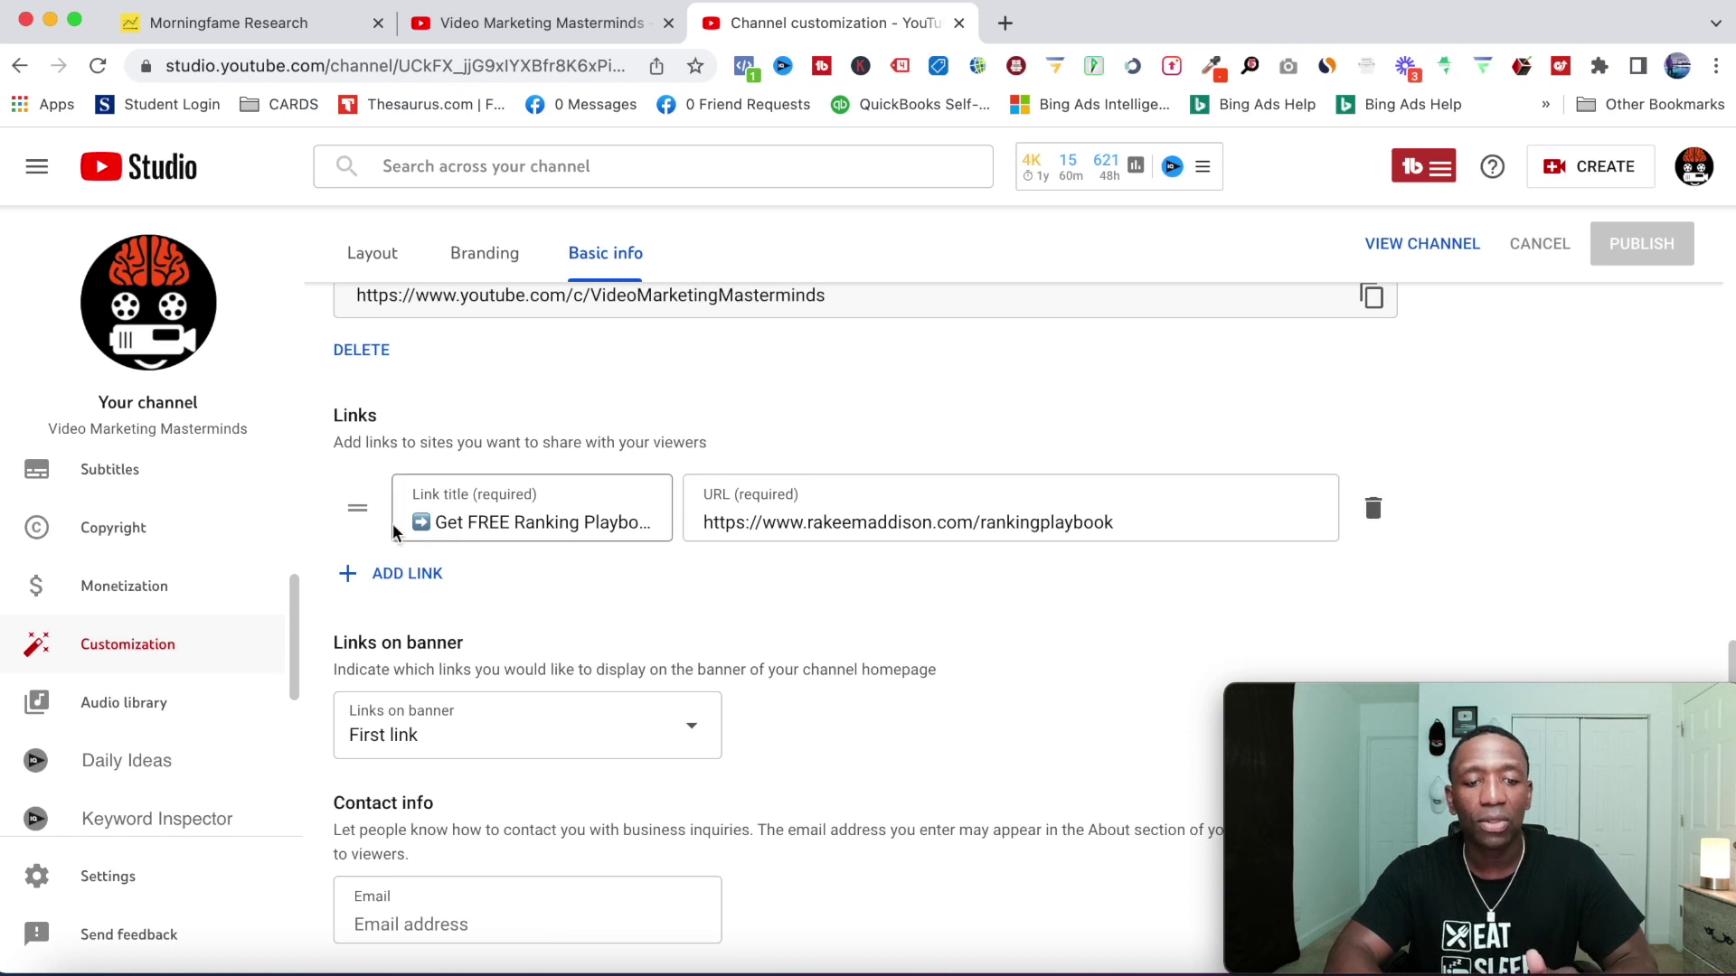
drag(411, 523, 660, 555)
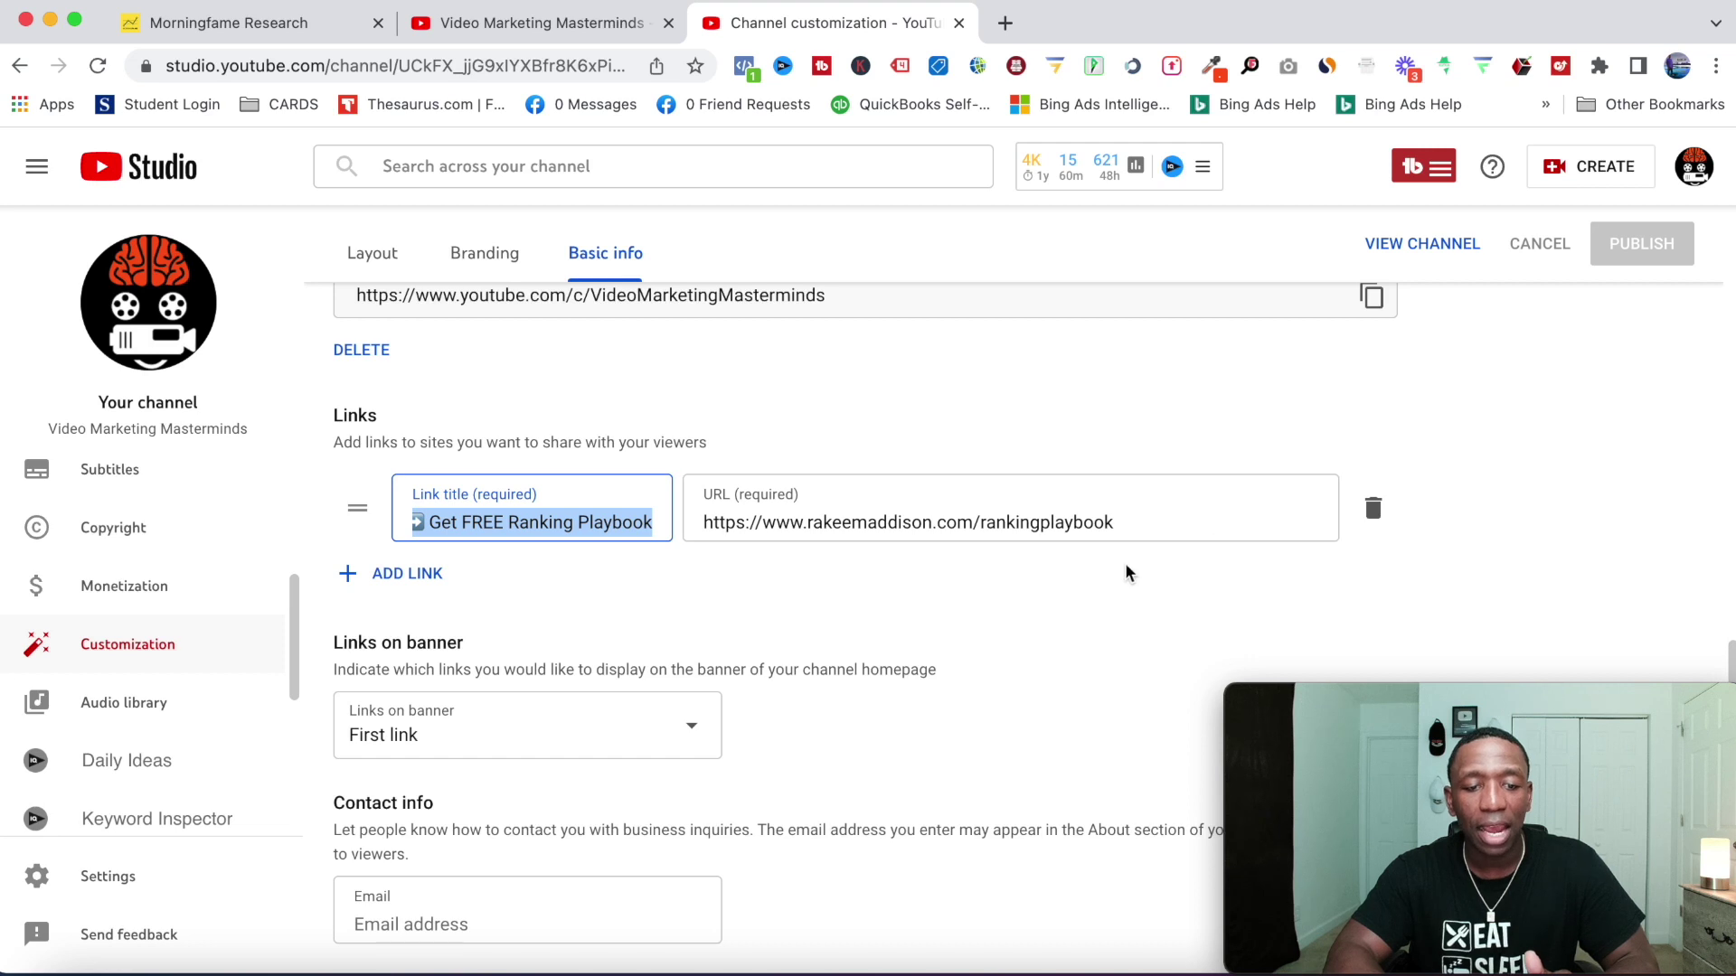
scroll(1114, 581, up, 7)
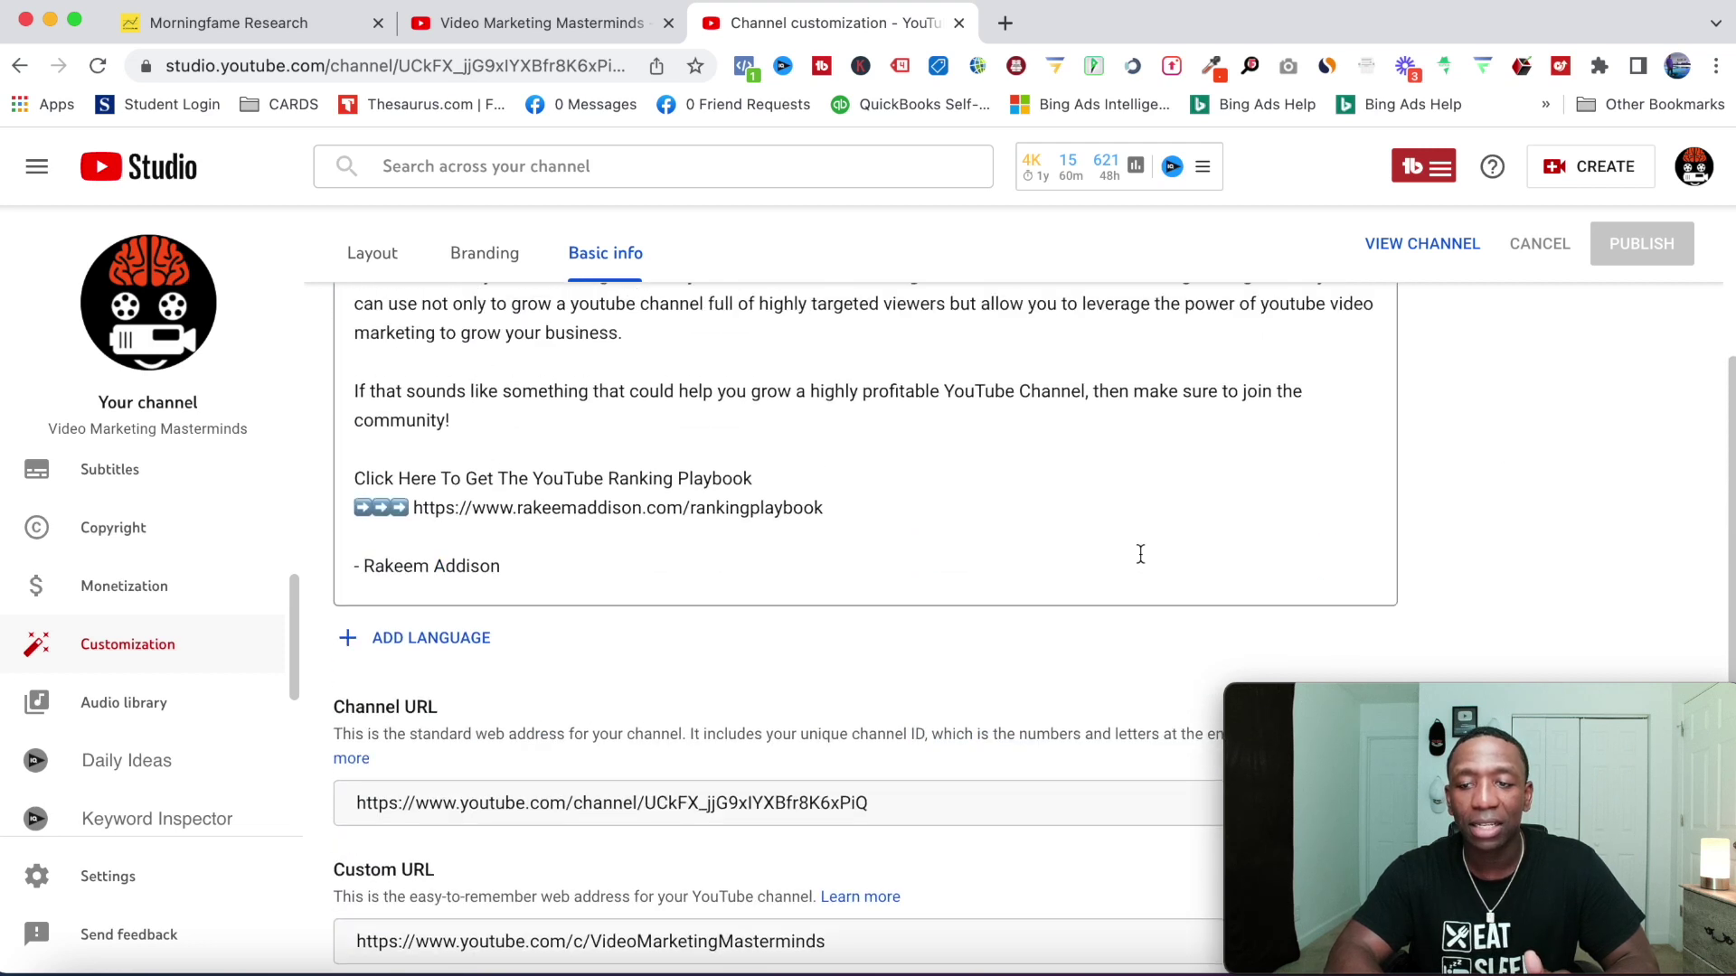